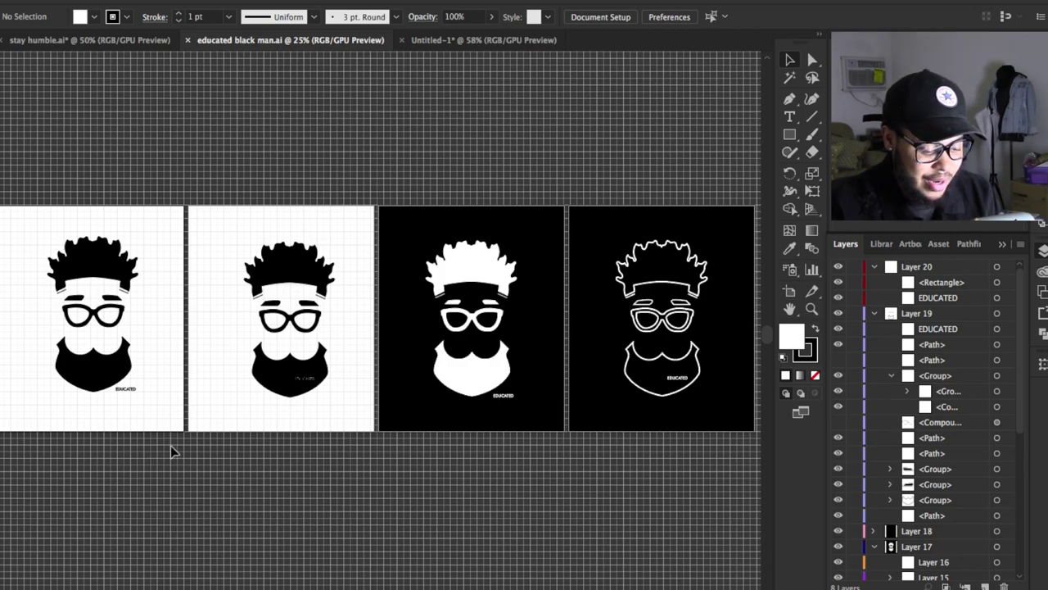
- Select the black bearded-man artwork on the first artboard, then switch to the Untitled-1 document
scroll(16, 257, "left", 5)
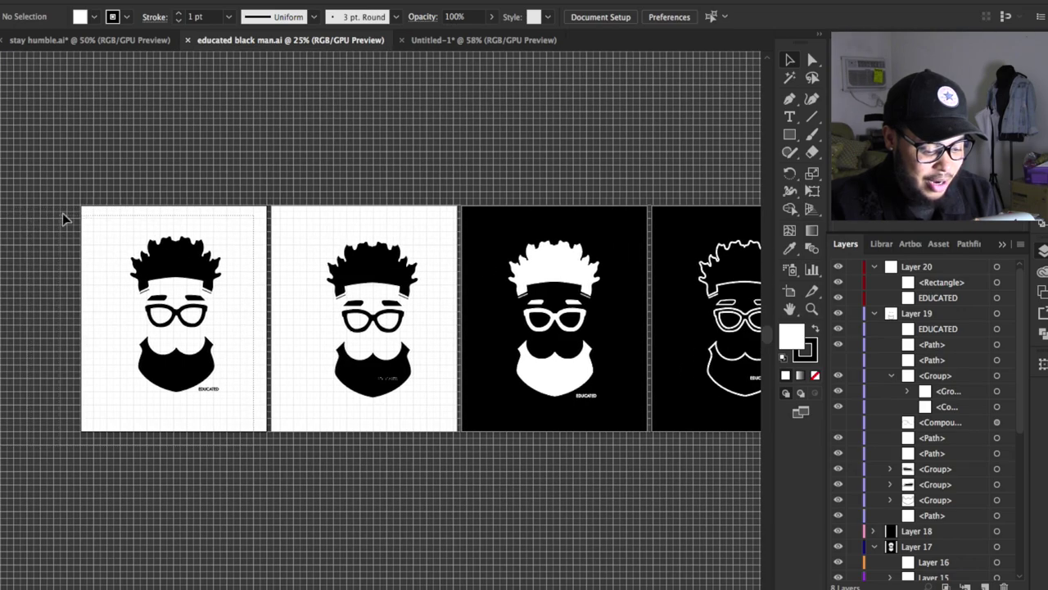
left_click_drag(62, 212, 68, 204)
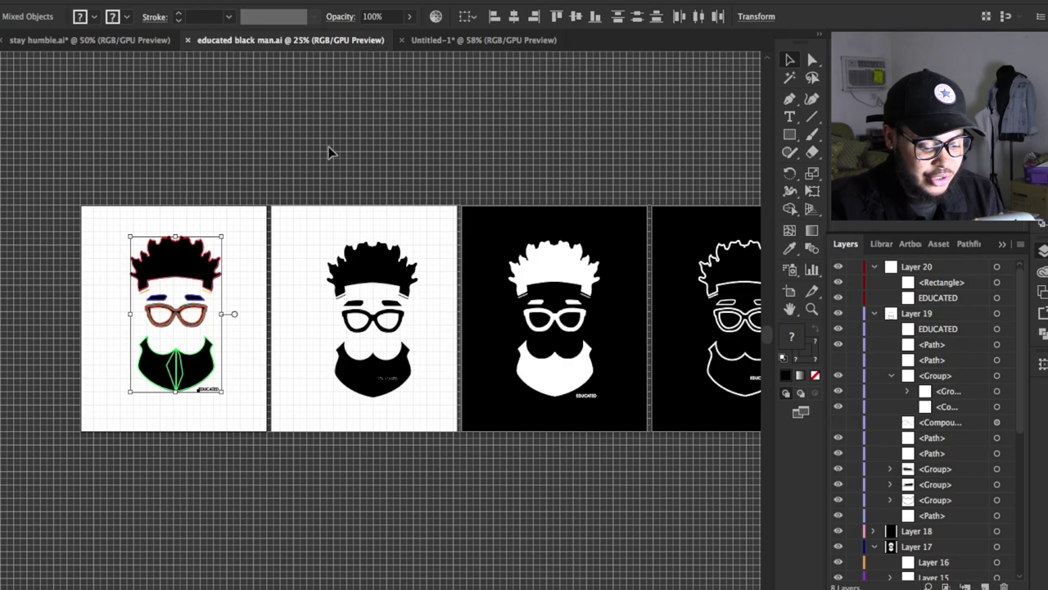
left_click(471, 40)
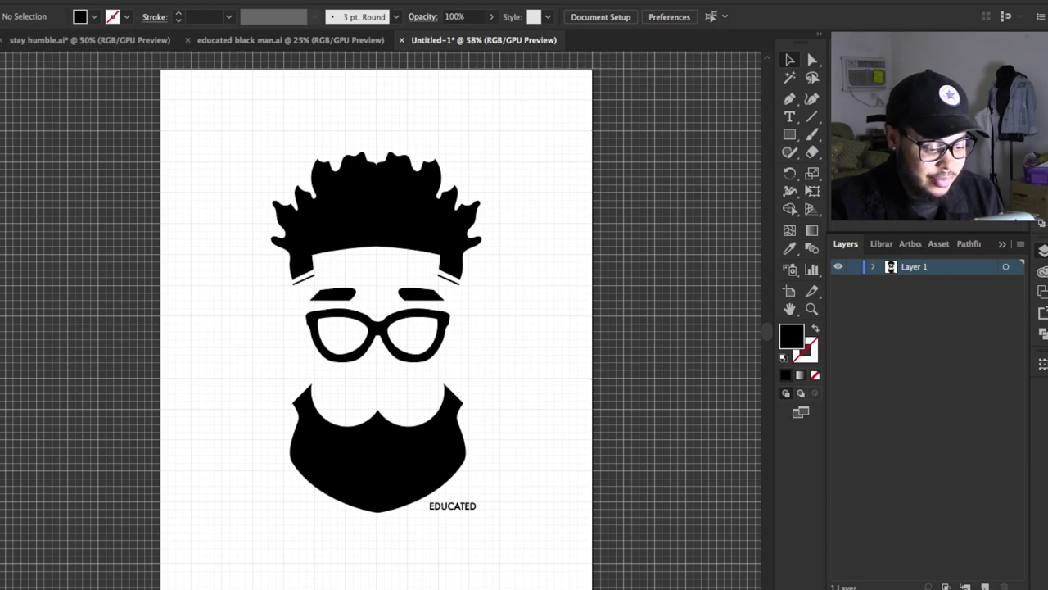
- Save a copy of the design as educated.eps in Illustrator EPS format in the educated folder, with Illustrator CC EPS as the version
left_click(122, 0)
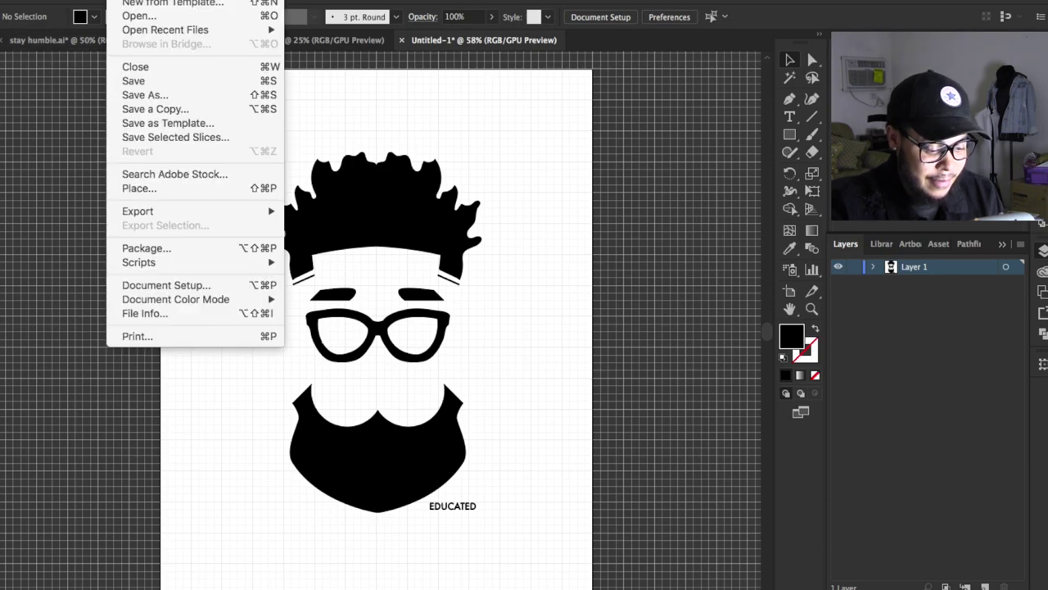
left_click(151, 95)
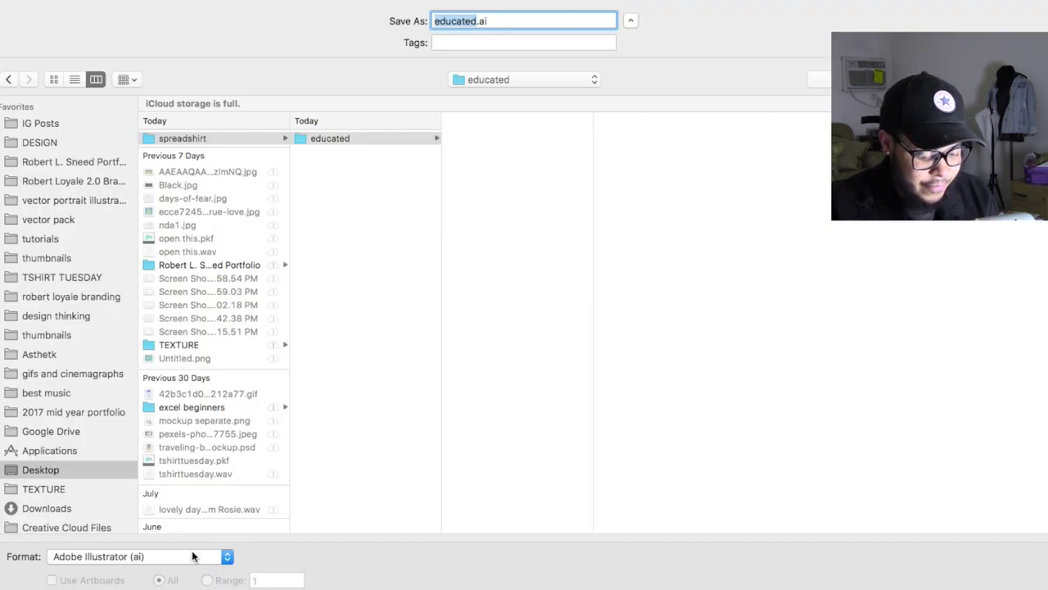
left_click(194, 558)
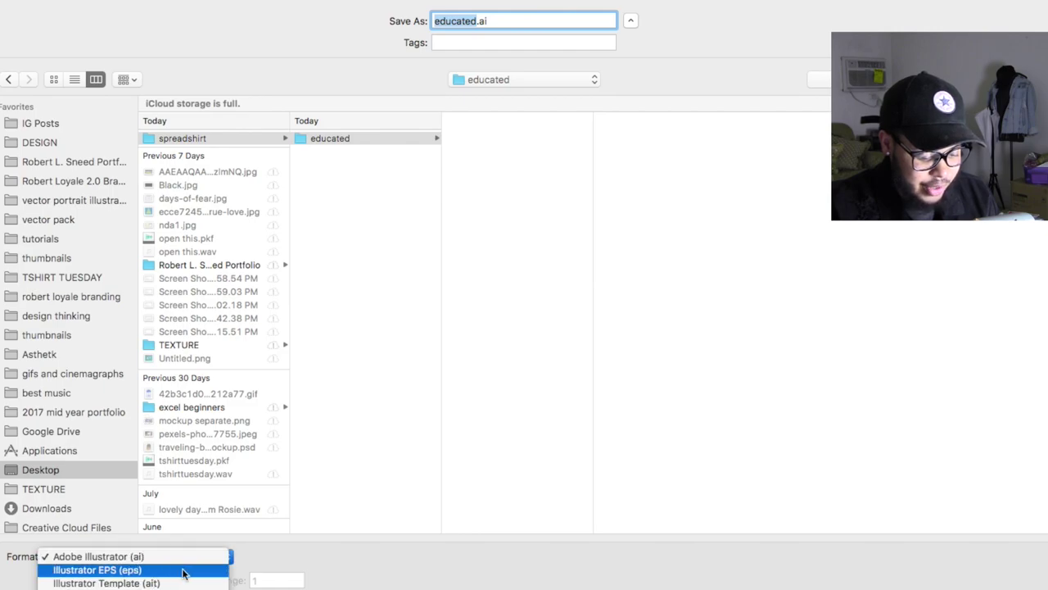
left_click(183, 572)
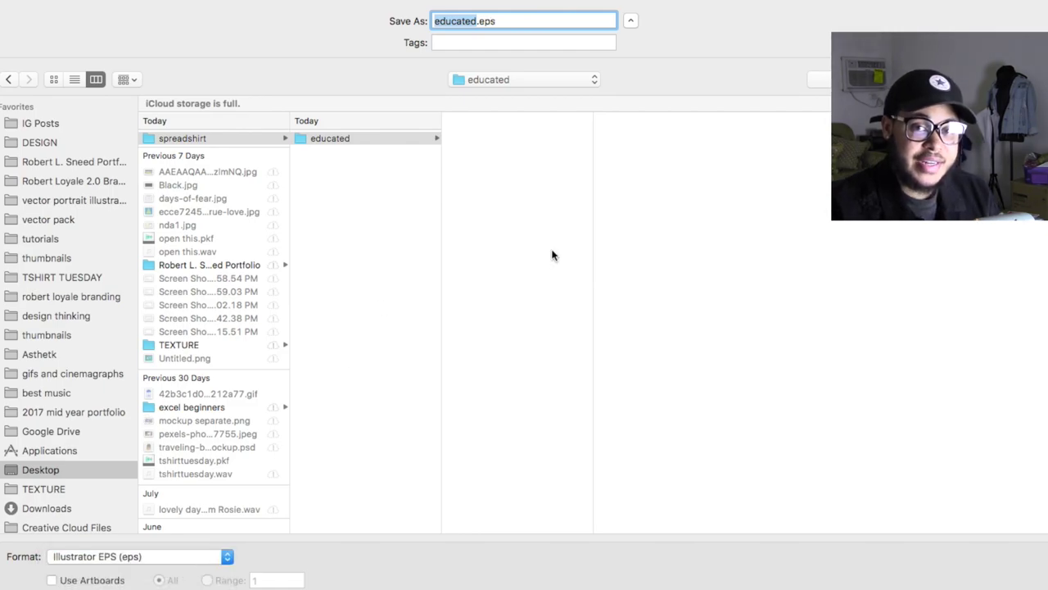
left_click(995, 491)
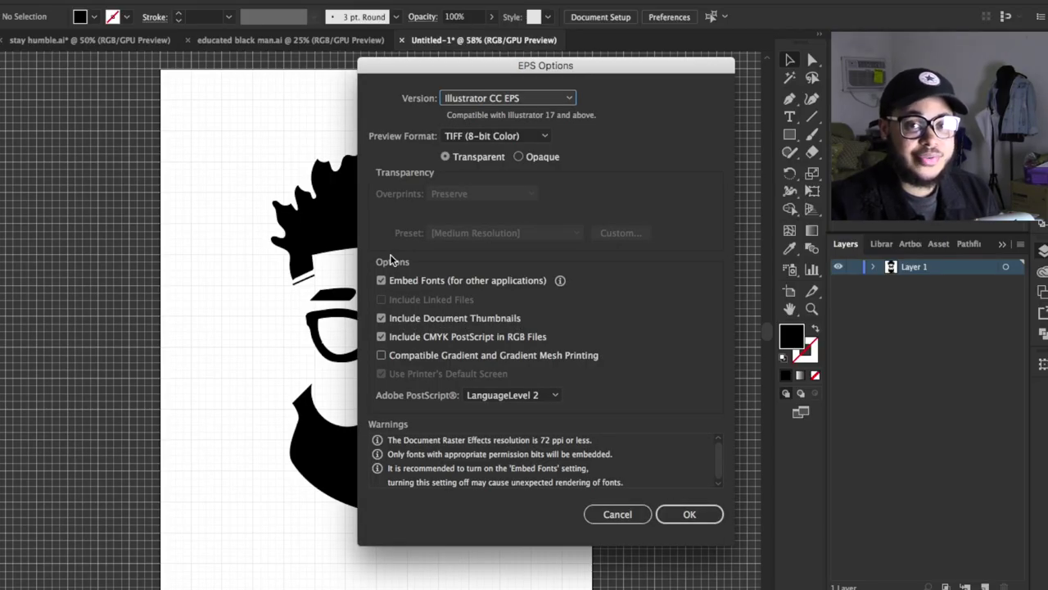
key("Tab")
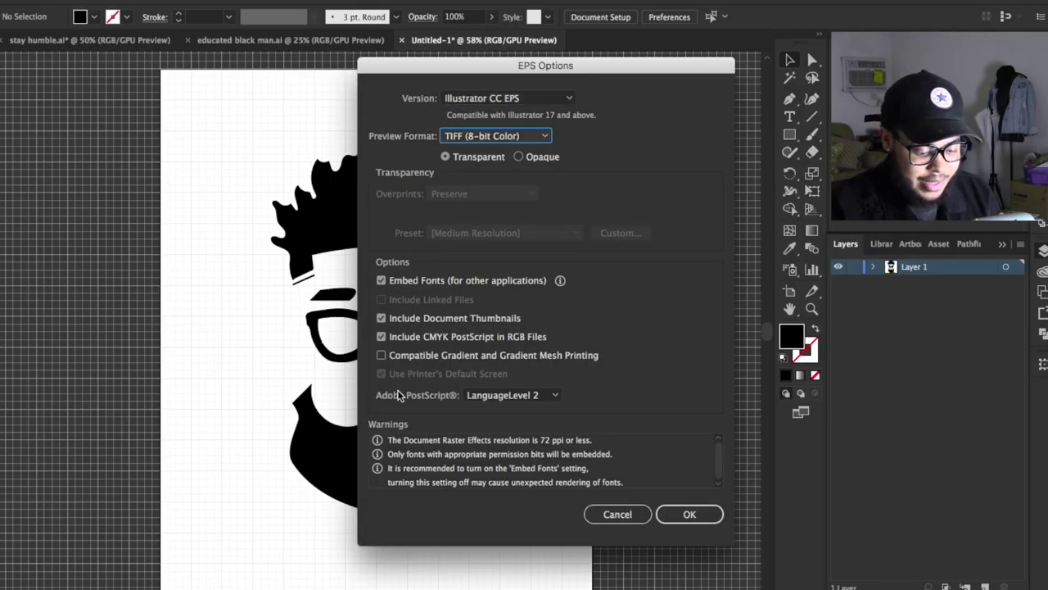
left_click(704, 514)
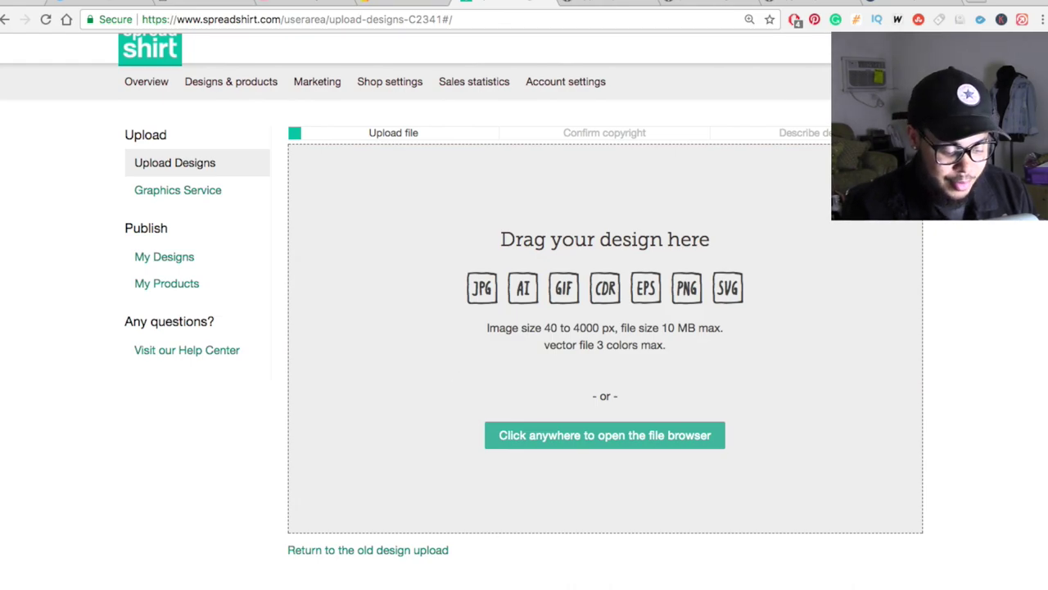
- Upload the educated-in-beard-man EPS file from Finder to the Spreadshirt design upload page
left_click(44, 576)
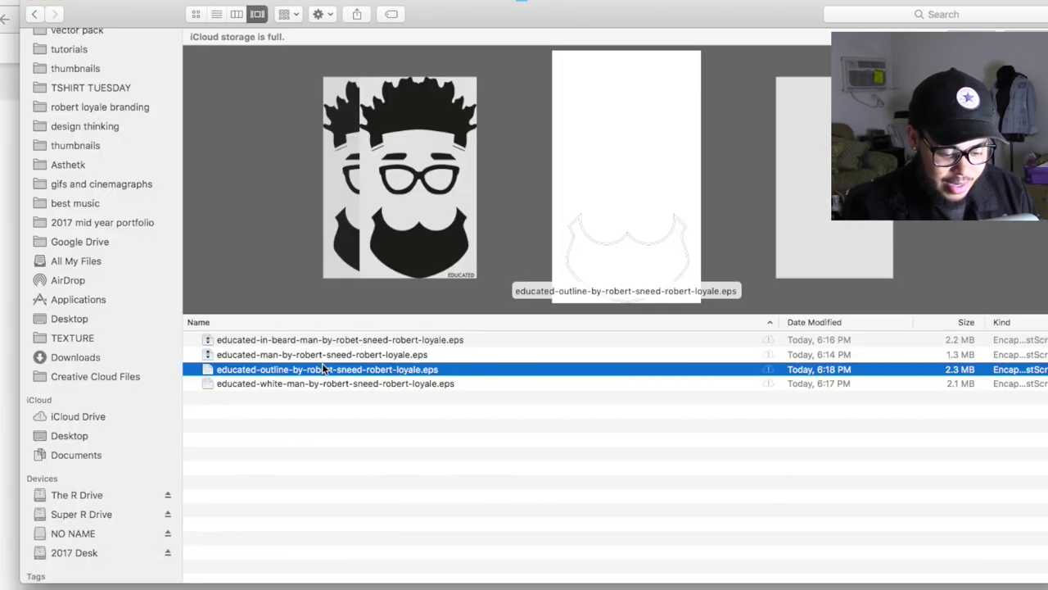
left_click(301, 341)
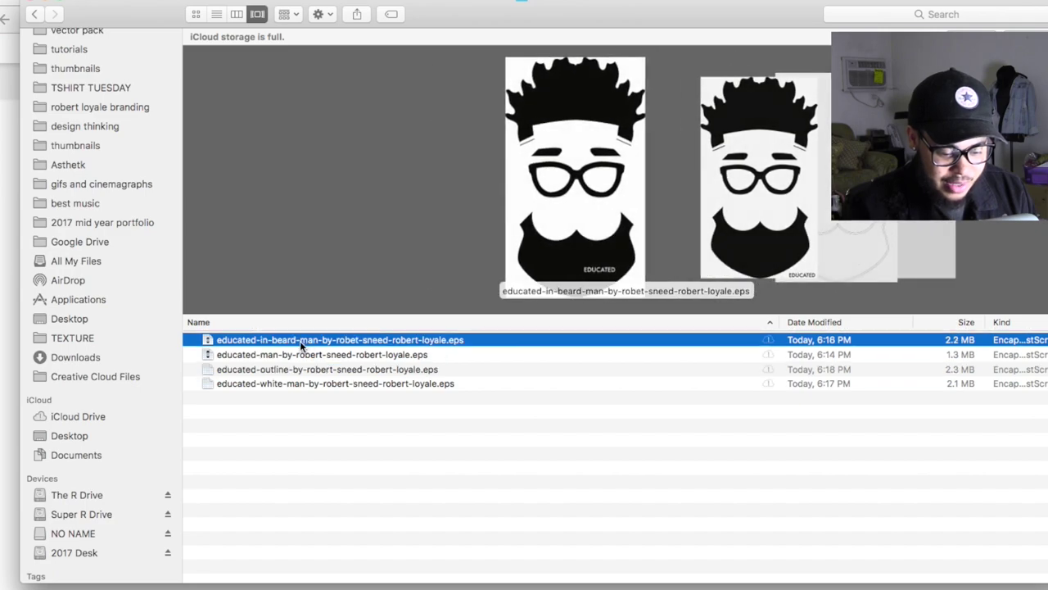
left_click_drag(139, 7, 504, 9)
left_click_drag(348, 309, 342, 316)
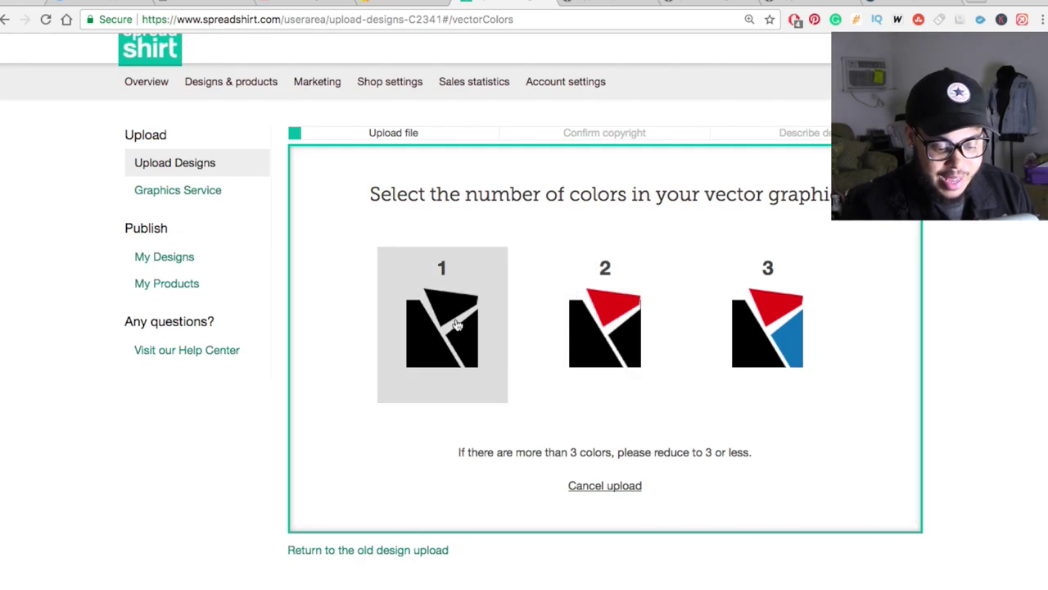
- Set the vector graphic to 1 color, confirm permission to use the design, and continue to its description
left_click(508, 305)
left_click(638, 347)
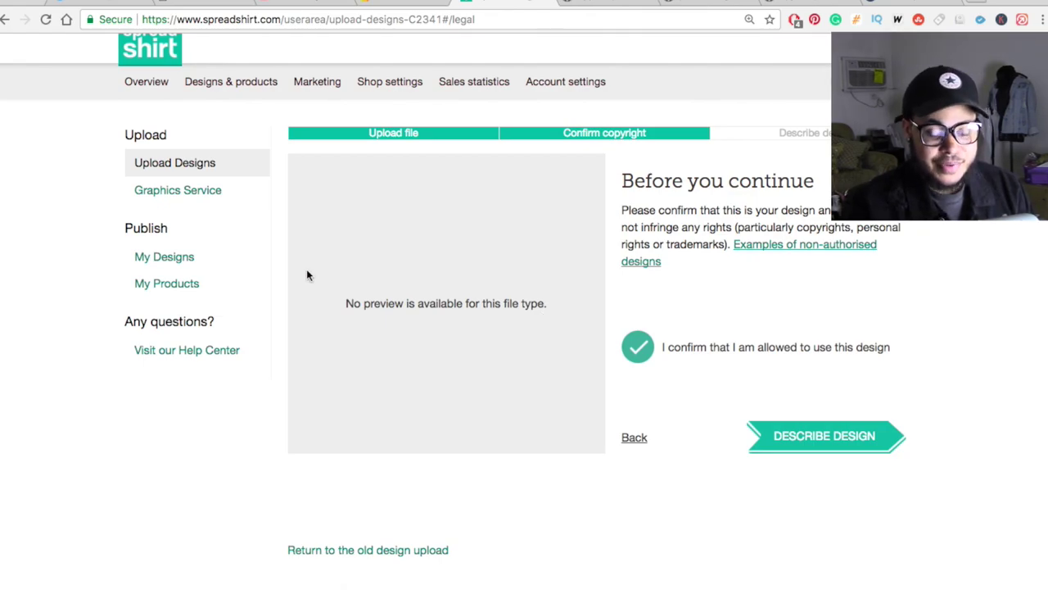
left_click(819, 436)
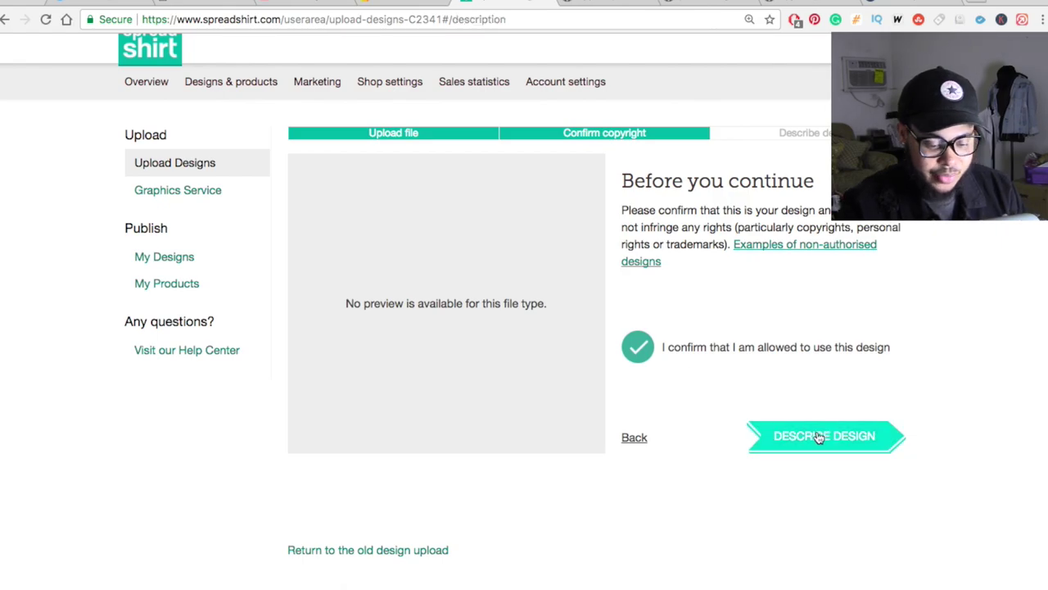
- Shorten the design name to educated-in-beard-man
left_click(747, 246)
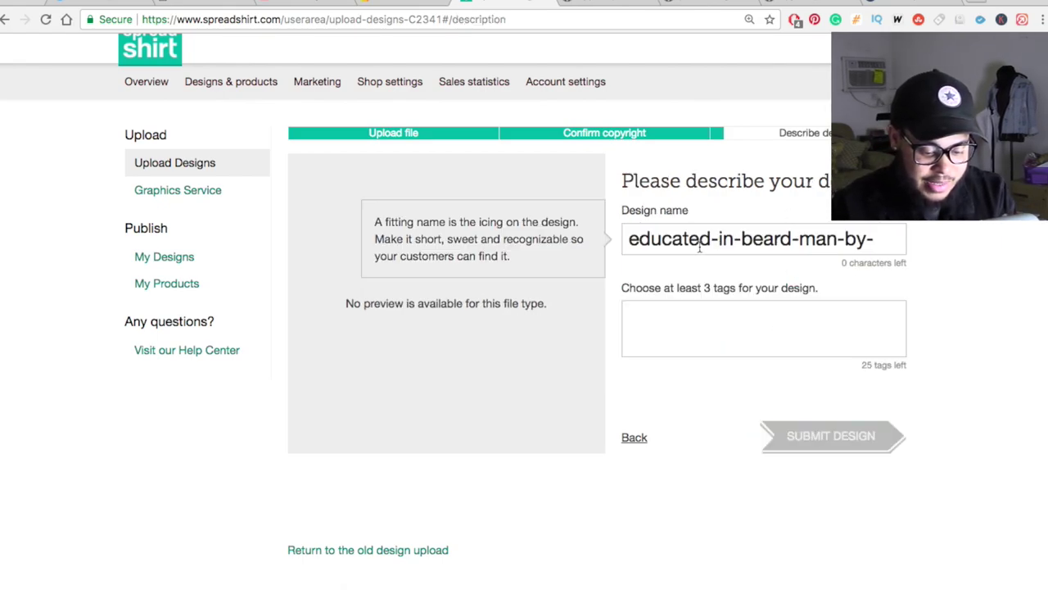
key("BackSpace")
key("BackSpace")
key("BackSpace")
key("BackSpace")
key("Tab")
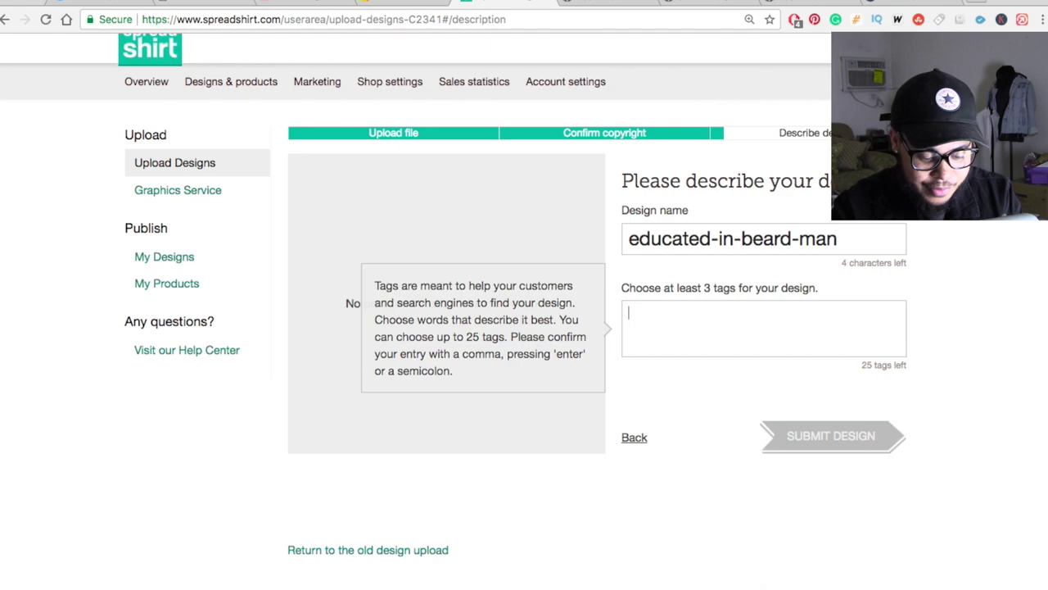
- Add the tags educate, hbcu and College to the design and submit it
type("educate")
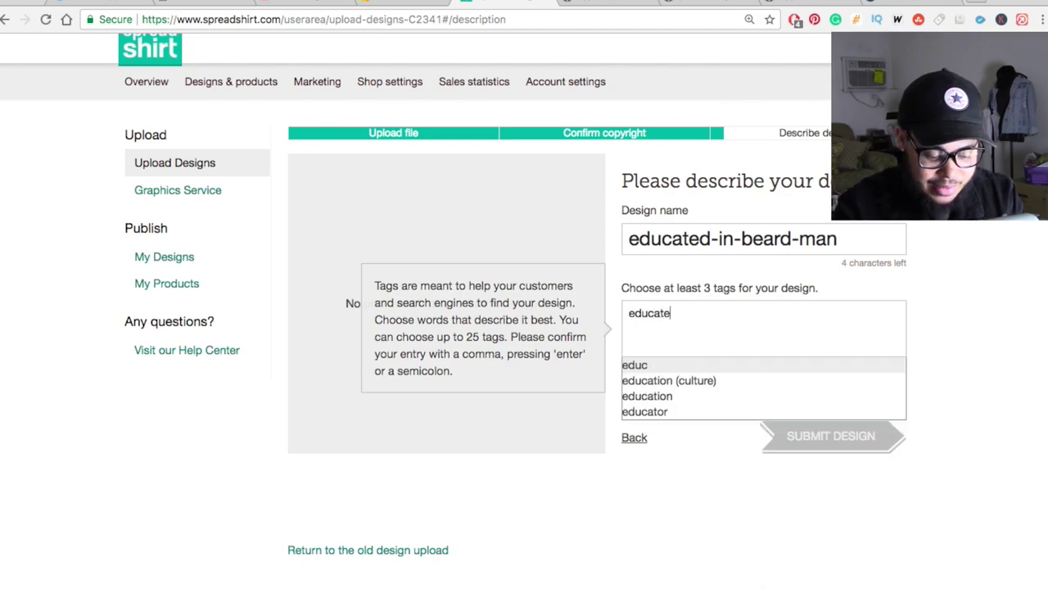
key("Return")
type("hbc")
type("u")
key("Return")
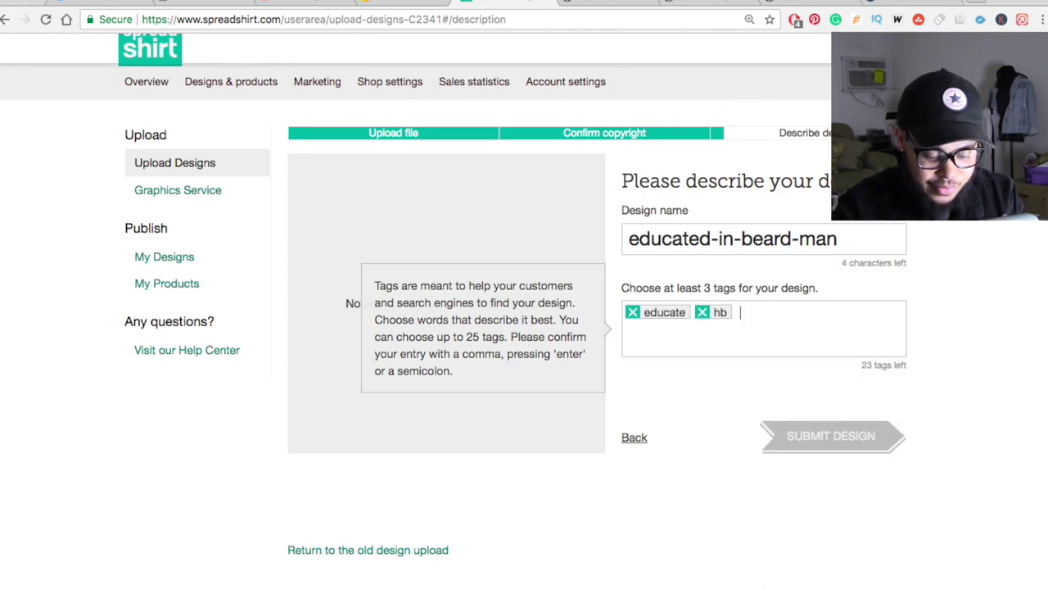
type("college")
key("Return")
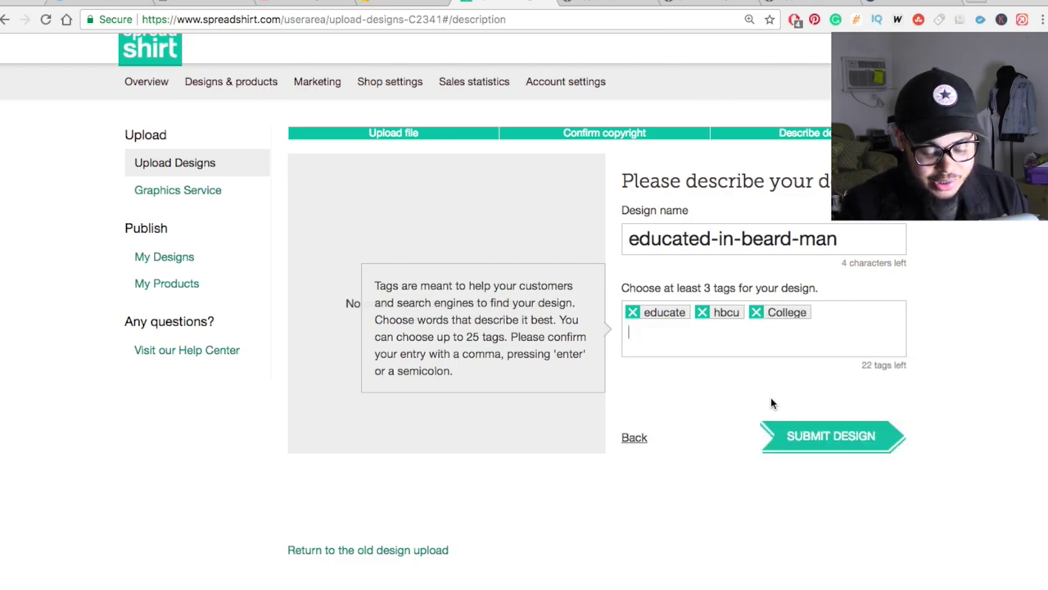
left_click(815, 435)
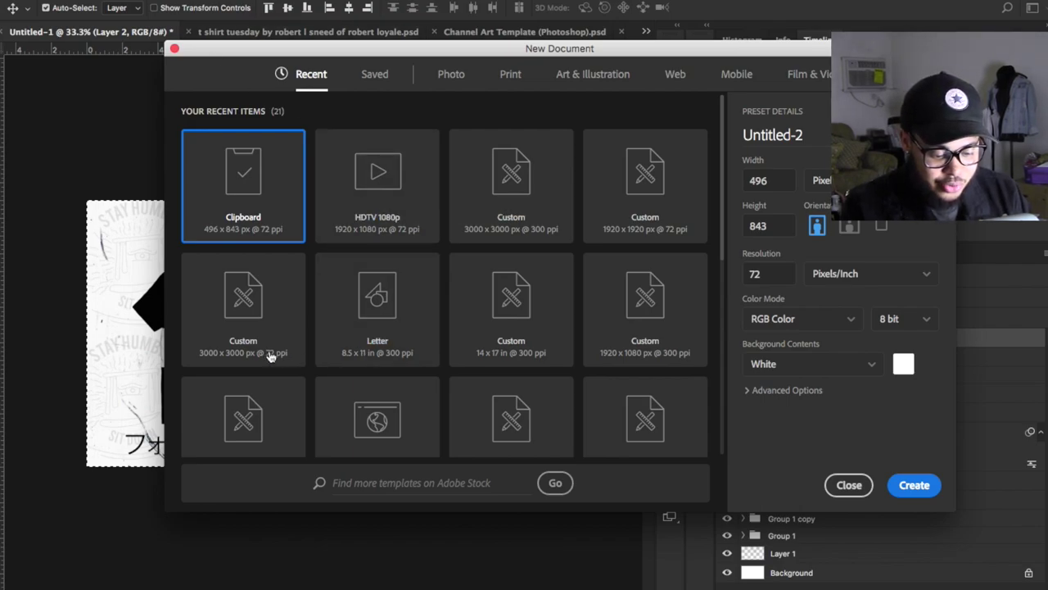
- In Photoshop, create a transparent 14 x 17 in document at 300 ppi and place the texture image in it at 24%
left_click(540, 303)
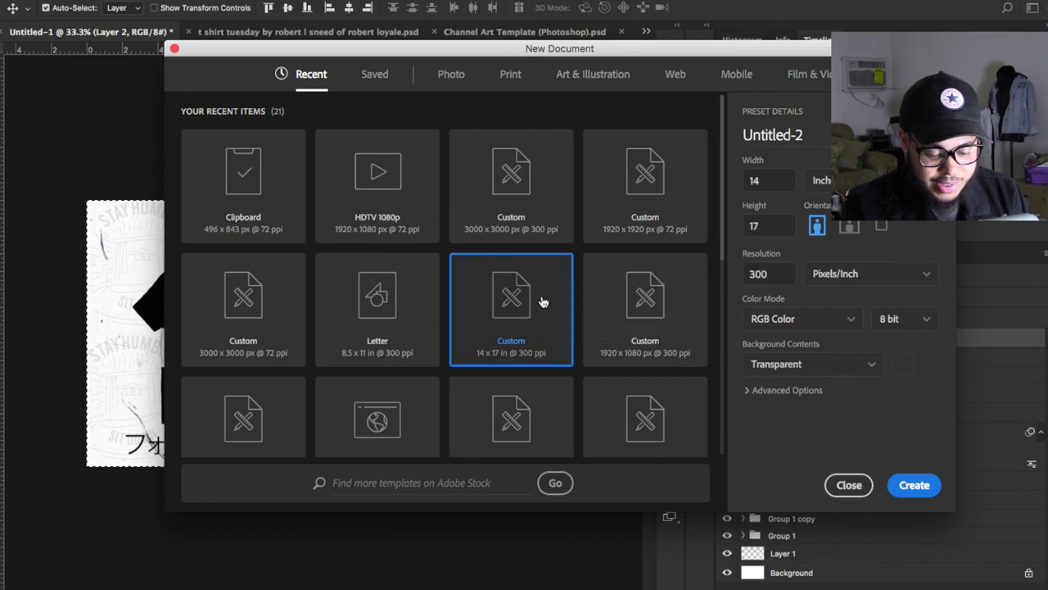
left_click(914, 486)
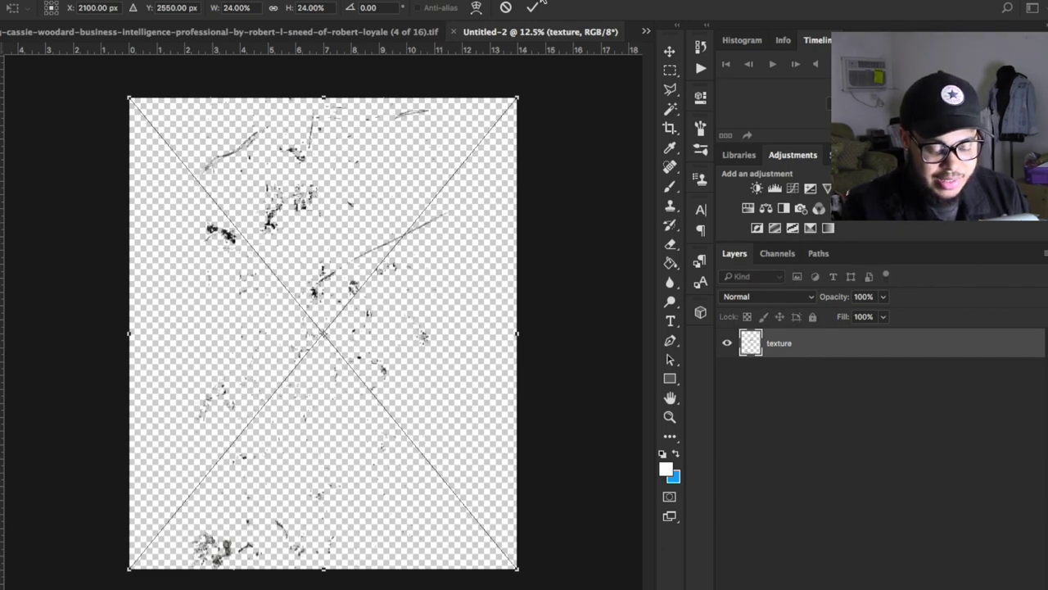
left_click(535, 7)
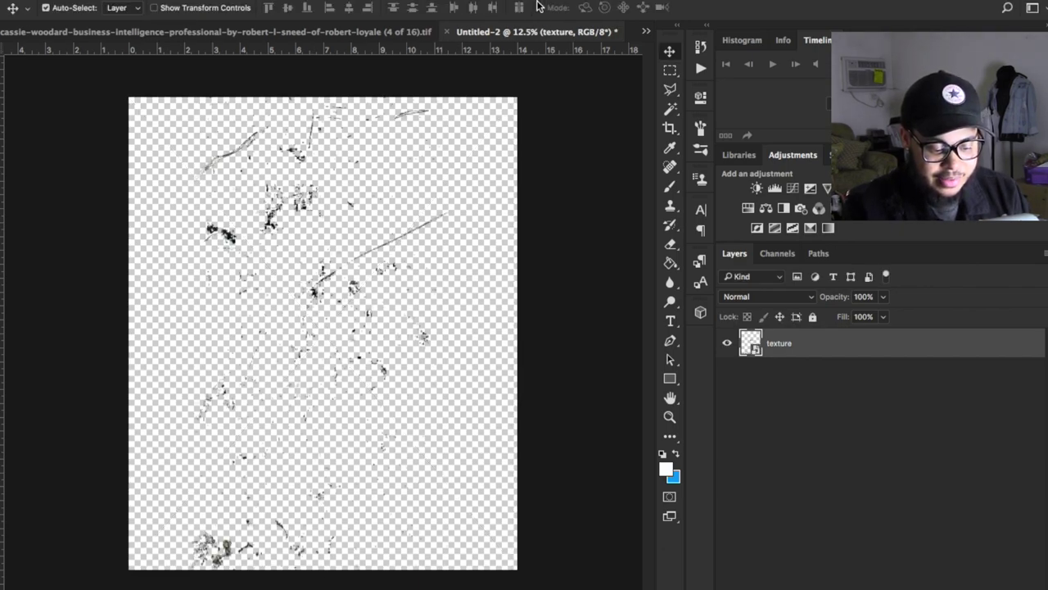
- Export the texture for web as a transparent PNG-24 with a height of 4000 px and save it
left_click(124, 0)
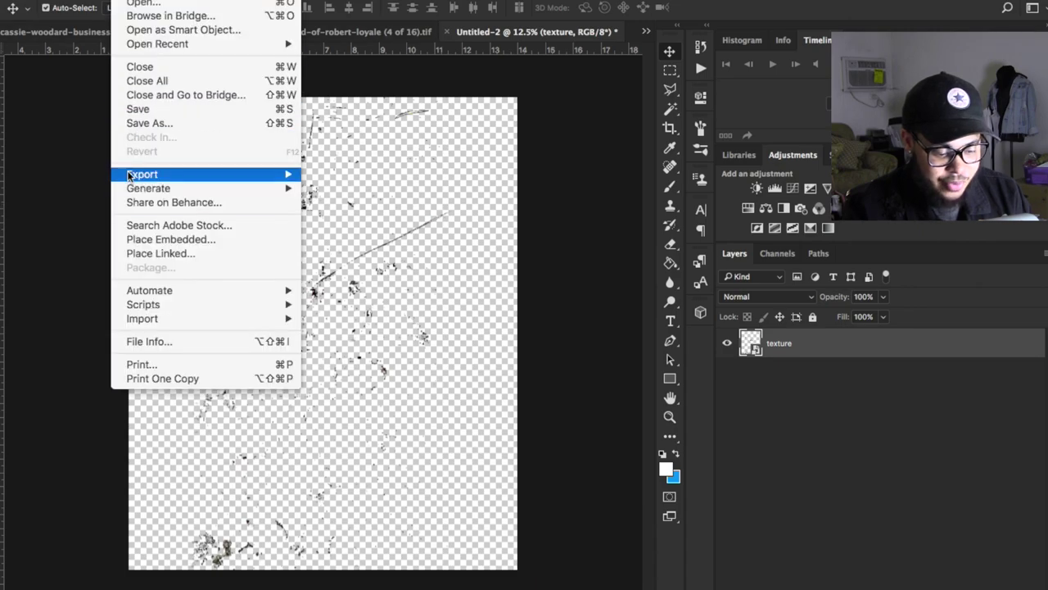
left_click(361, 230)
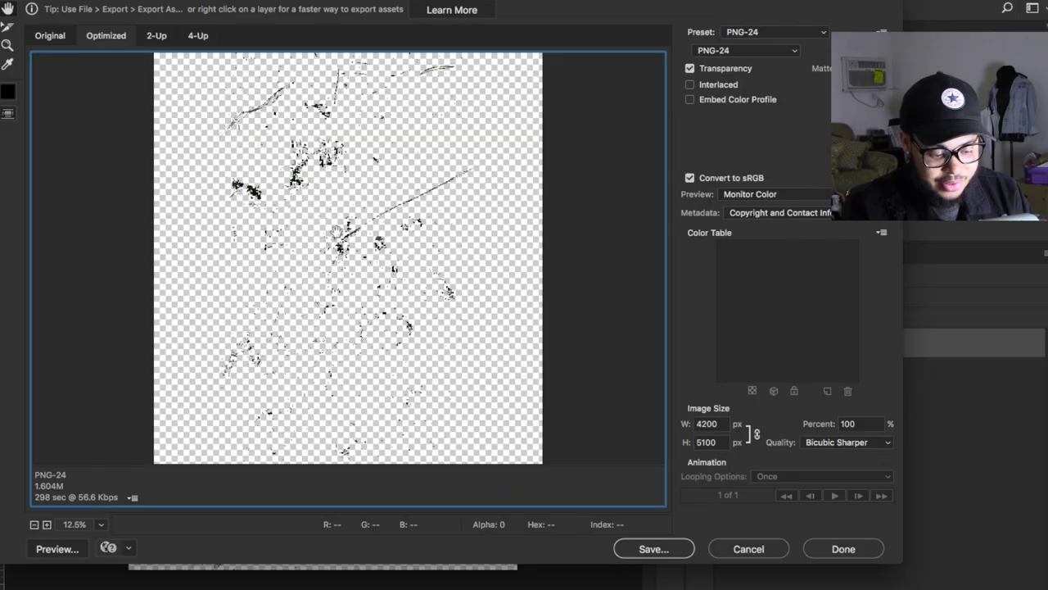
double_click(723, 441)
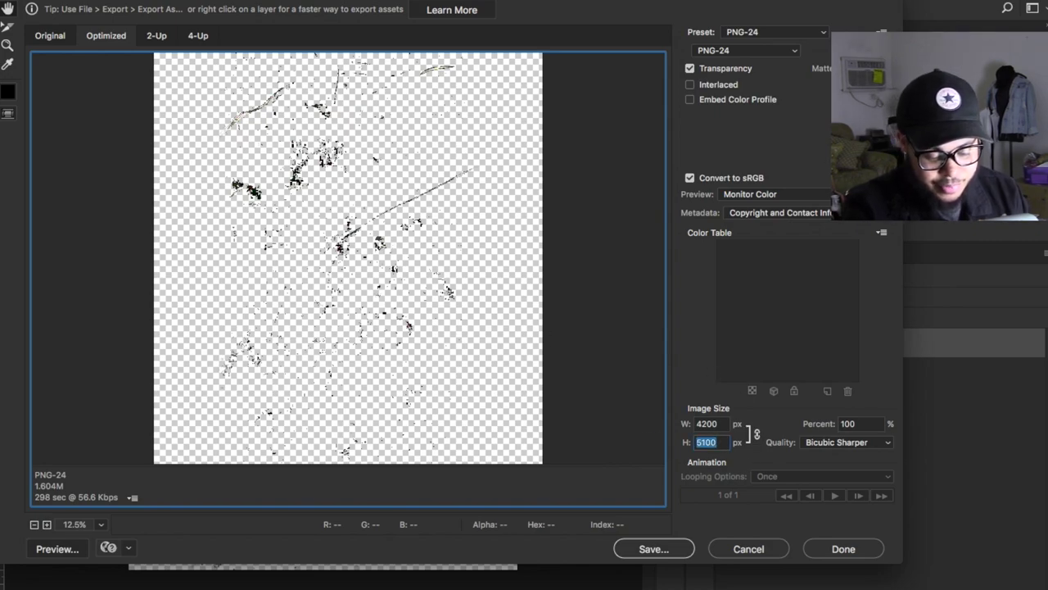
type("4000")
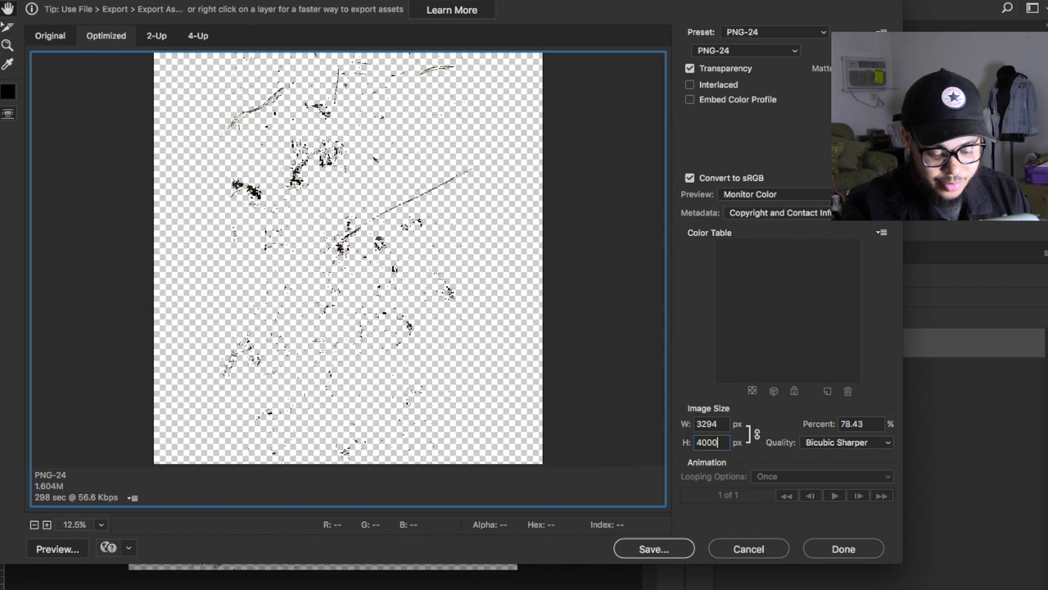
key("Tab")
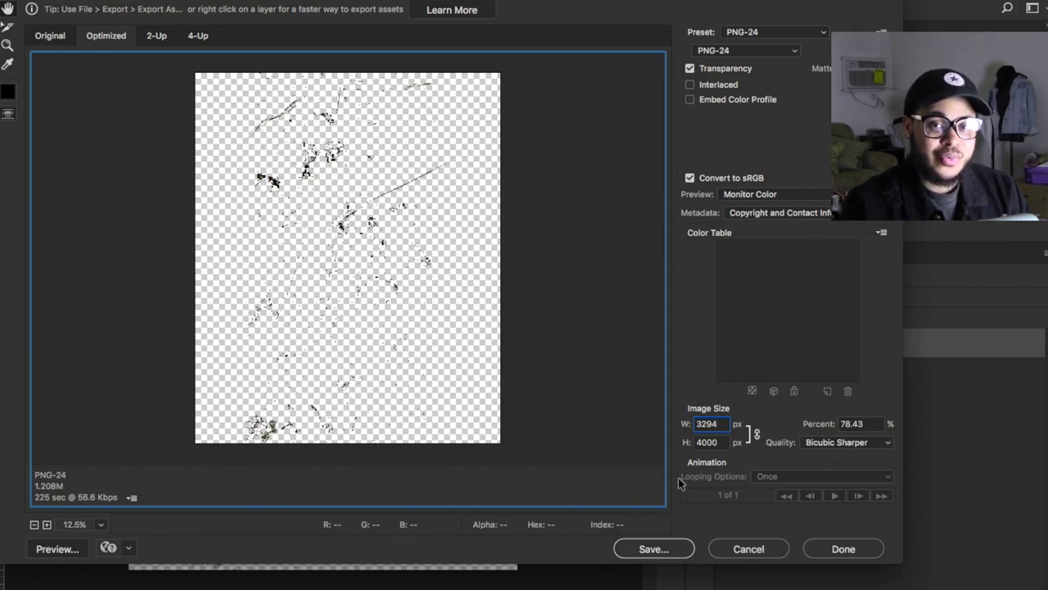
left_click(654, 549)
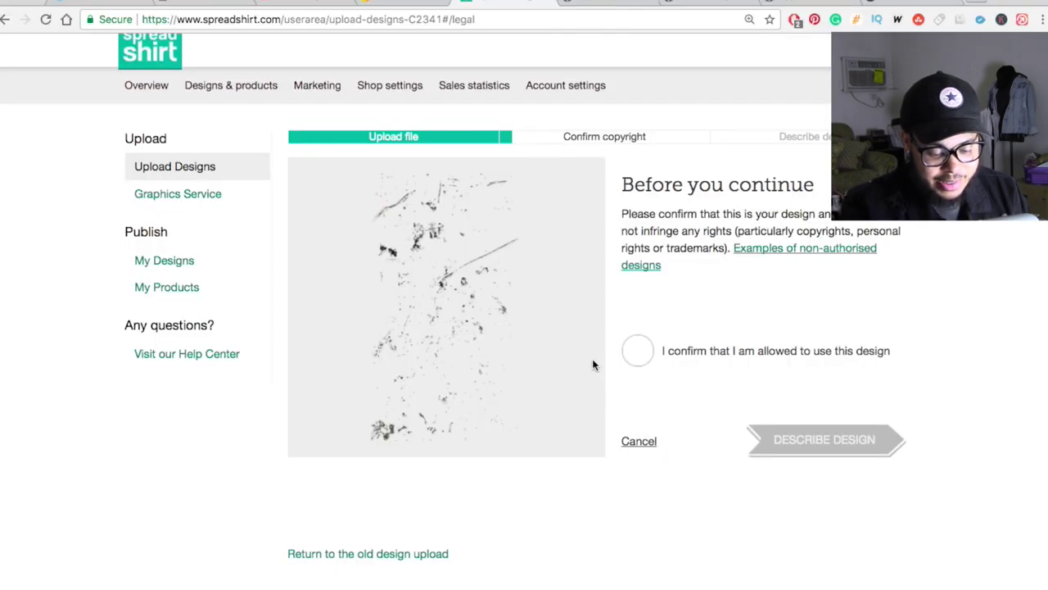
- On the Spreadshirt upload page, confirm permission to use the texture design and name it "texture for educated"
left_click(654, 354)
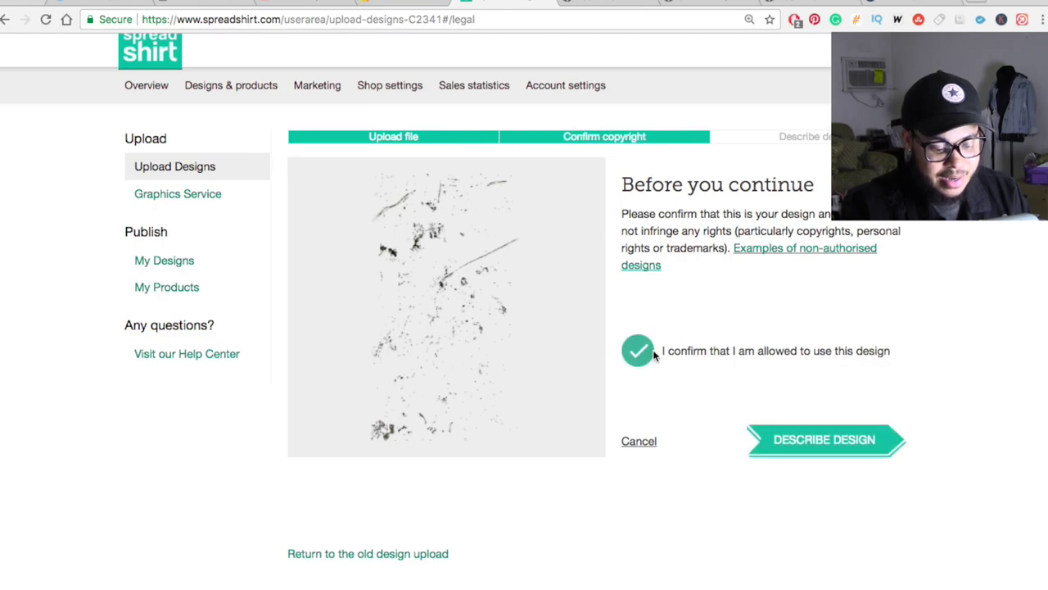
left_click(858, 442)
left_click(719, 249)
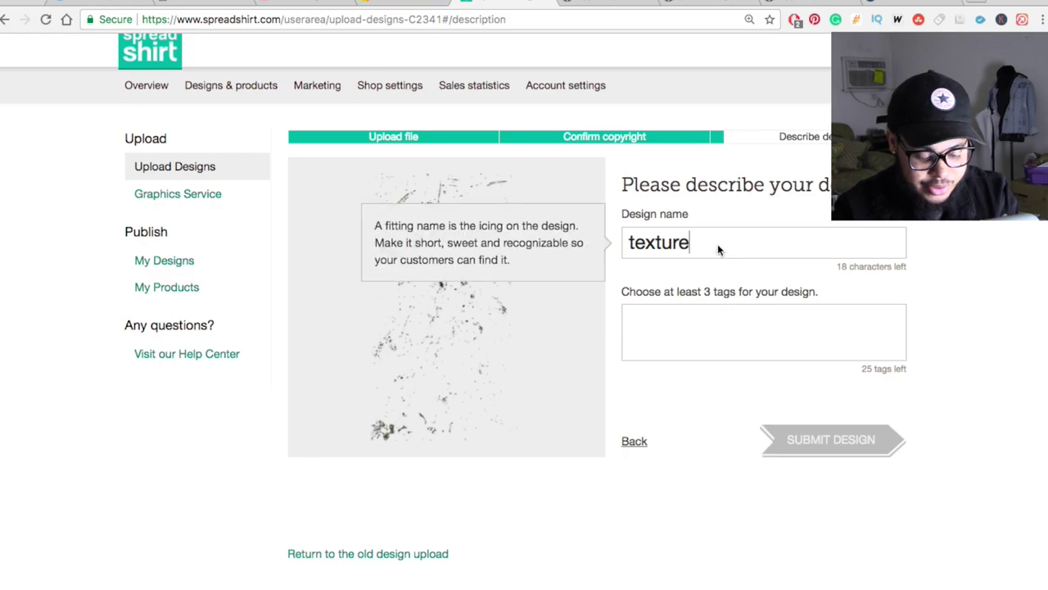
type("for ed")
key("Tab")
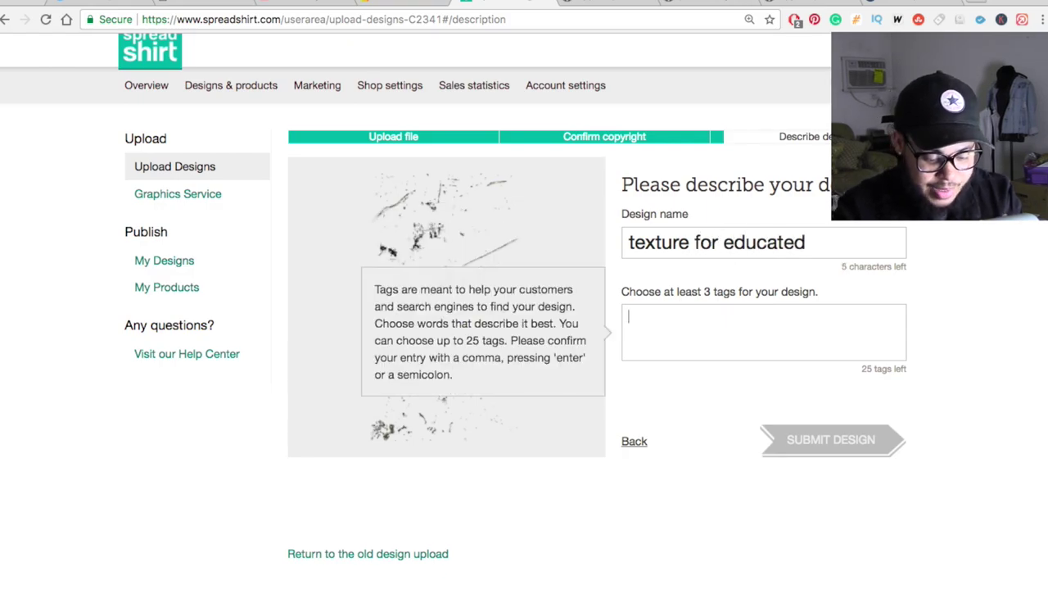
- Add the tags texture, dust and scratch to the texture design and submit it
type("texture")
key("Return")
type("dust")
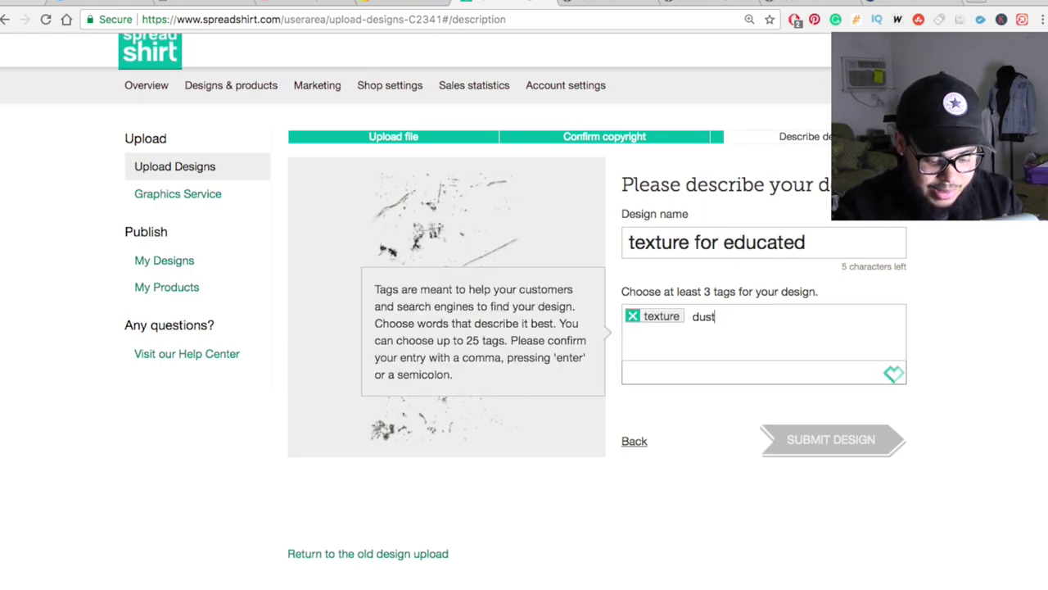
key("Return")
type("scratch")
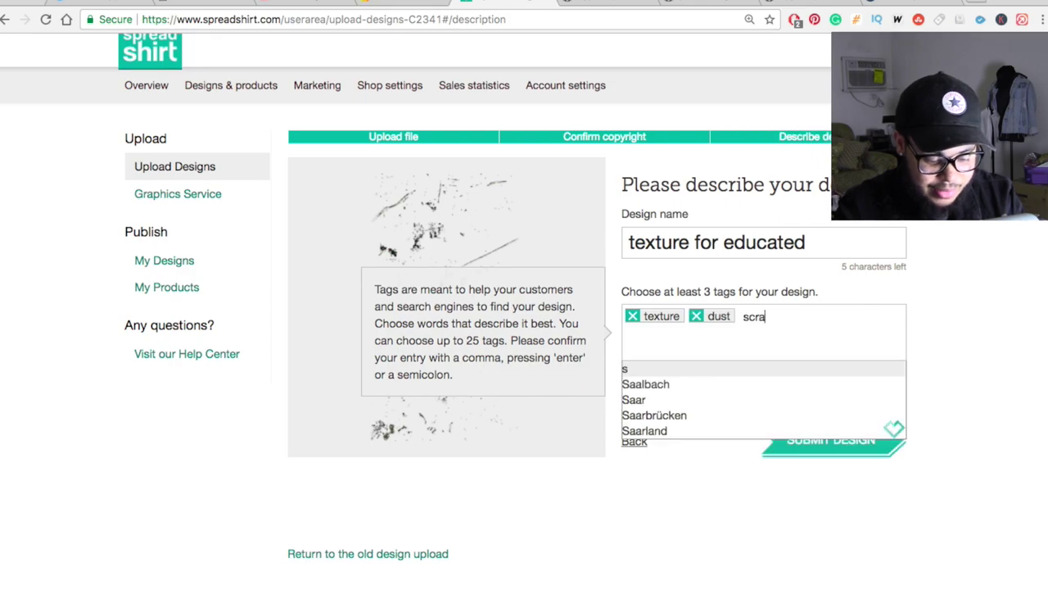
key("Return")
left_click(816, 451)
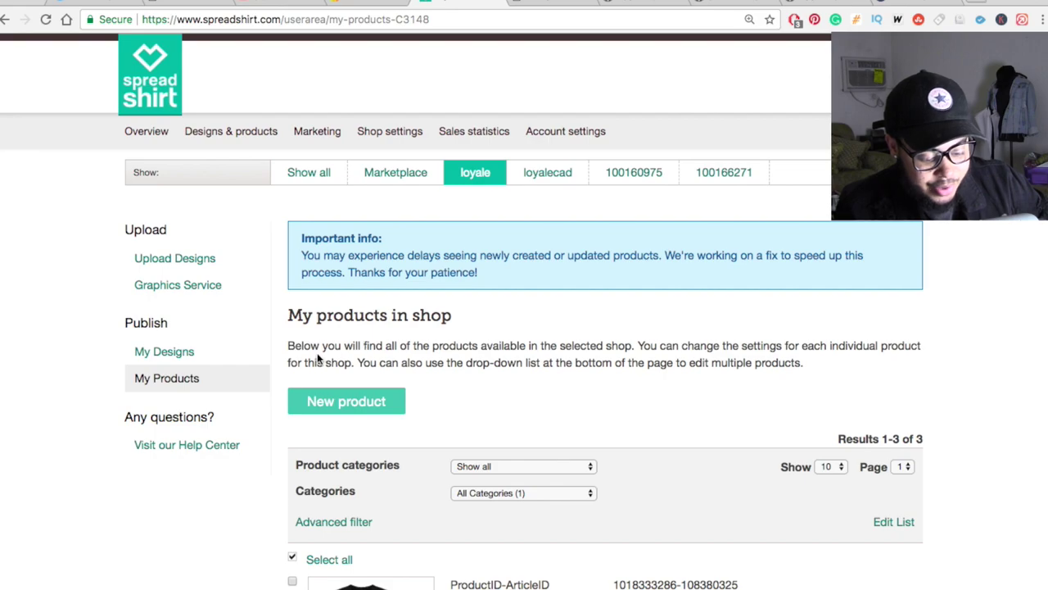
- Start a new product in the loyale shop and filter the product choices to men's T-shirts
left_click(357, 412)
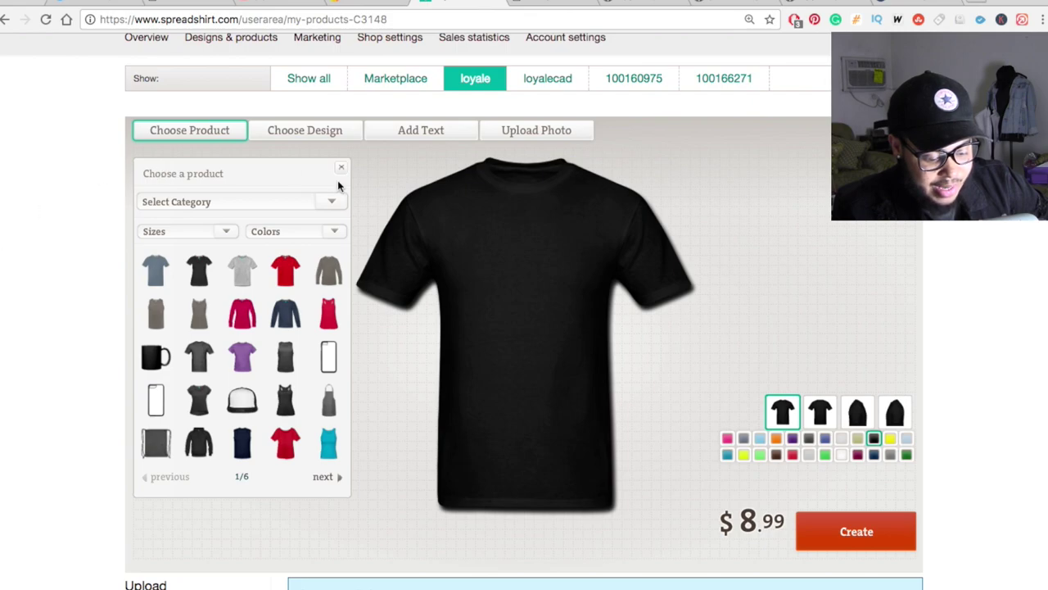
left_click(330, 202)
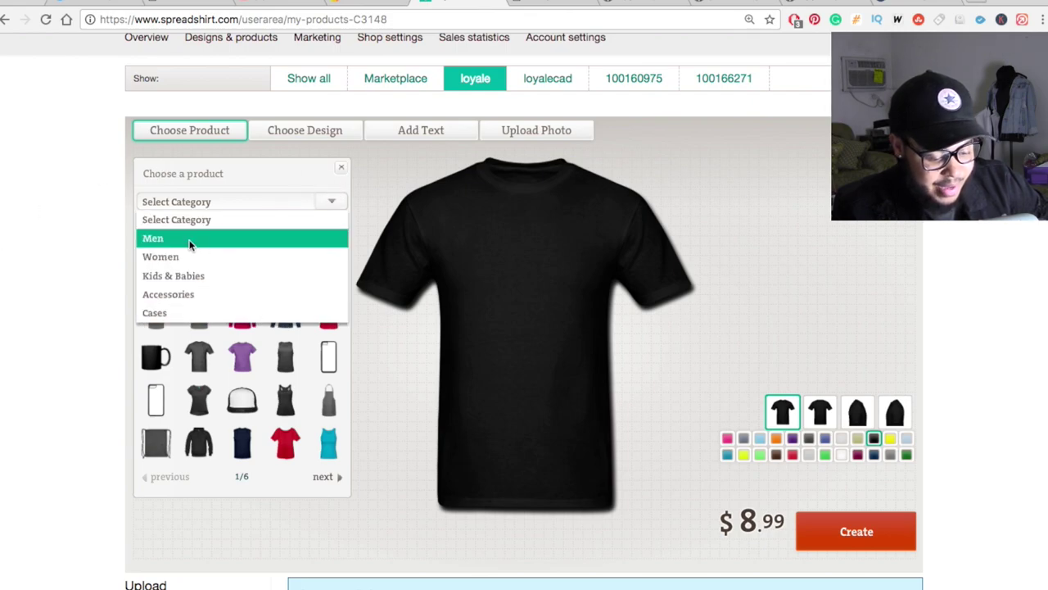
left_click(192, 239)
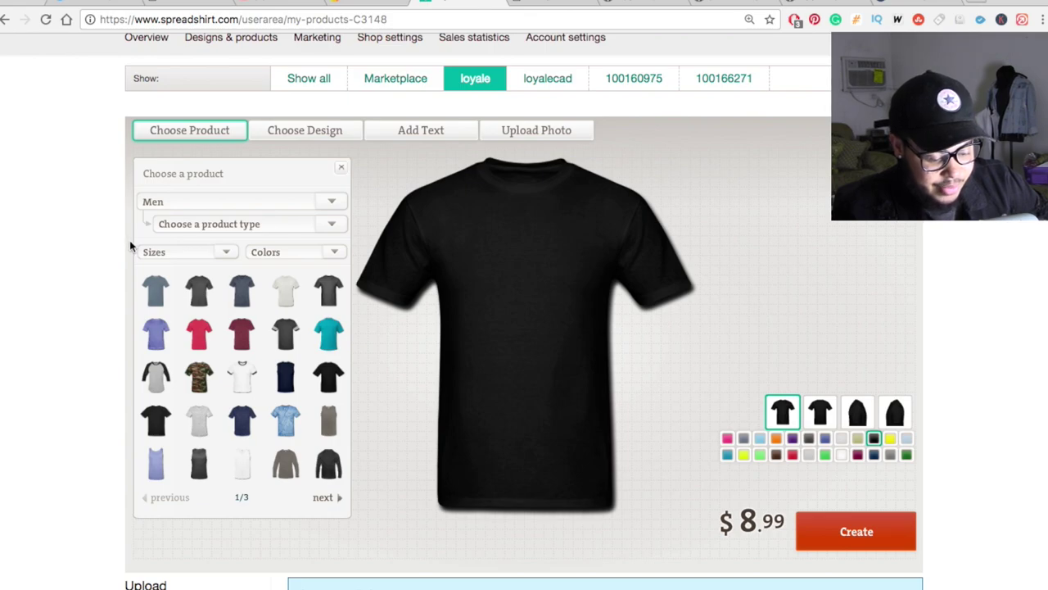
left_click(280, 225)
left_click(175, 258)
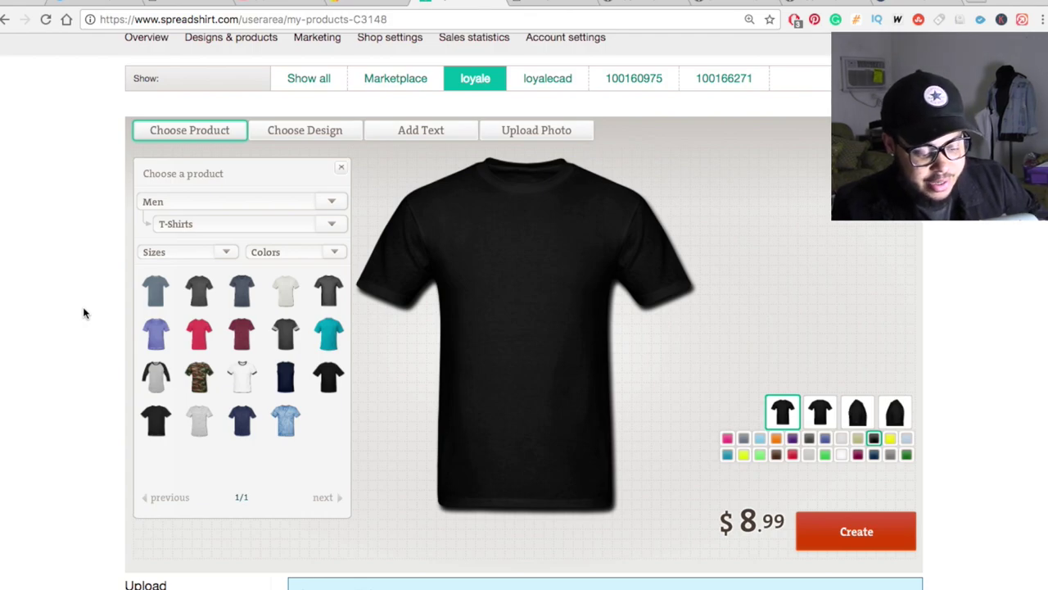
- Preview the V-neck in teal, the grey vintage-wash shirt, the black crew neck and the heather black shirt, trying another color on the last
mouse_move(131, 301)
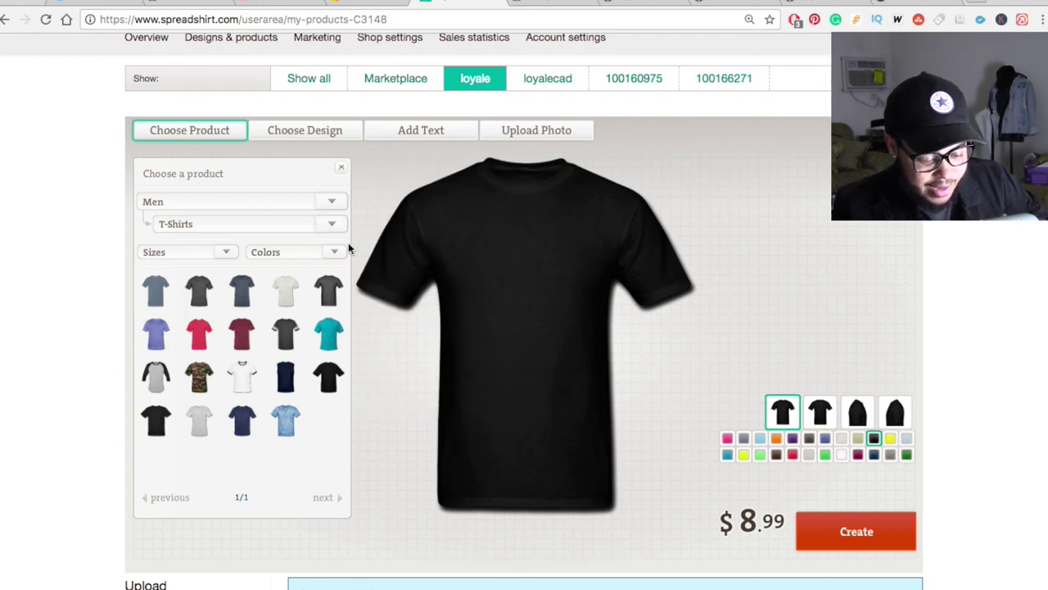
mouse_move(327, 286)
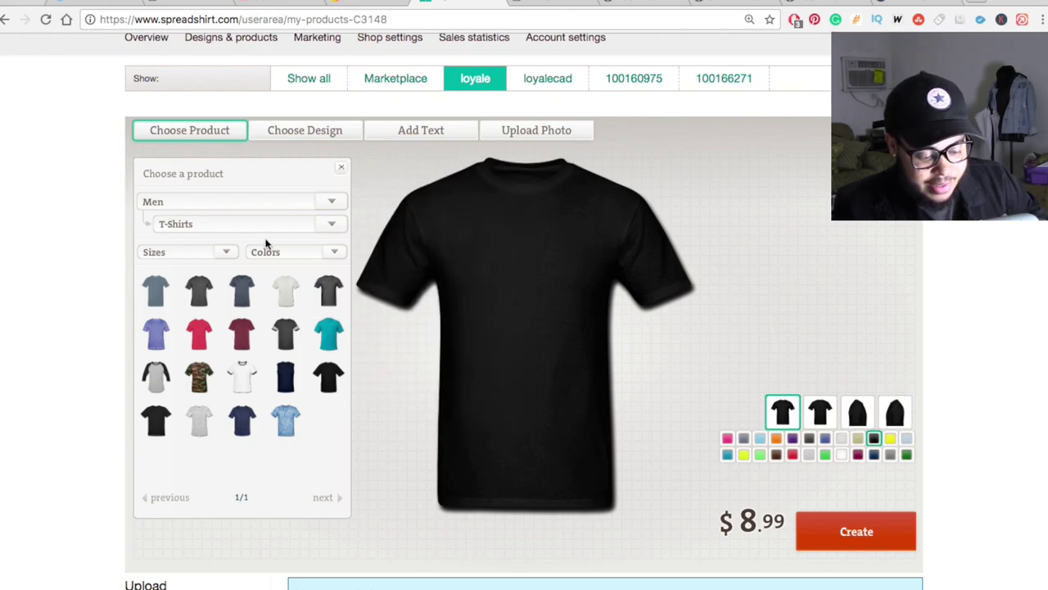
left_click(243, 290)
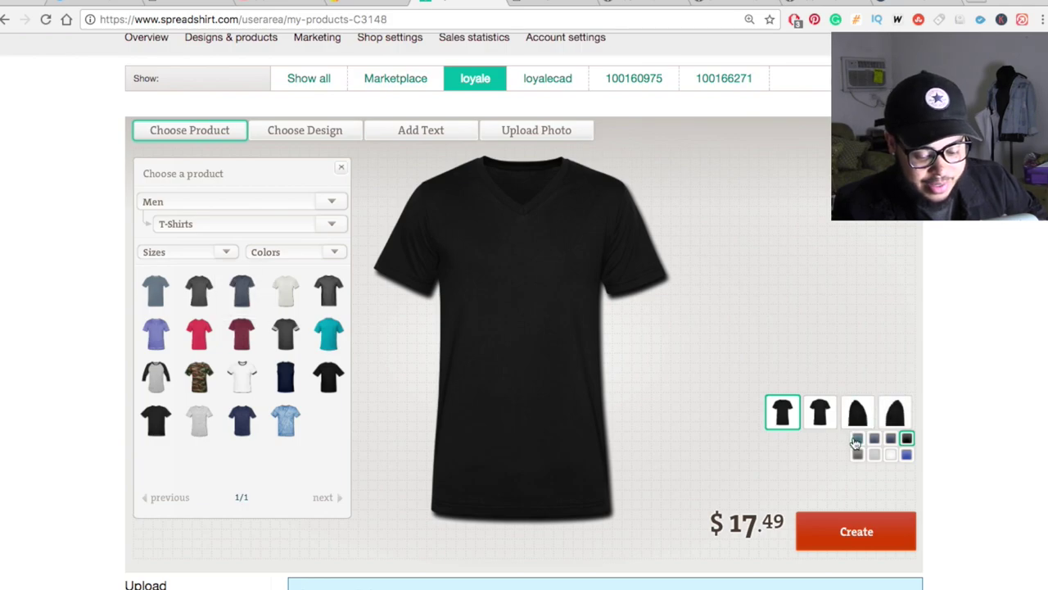
left_click(857, 439)
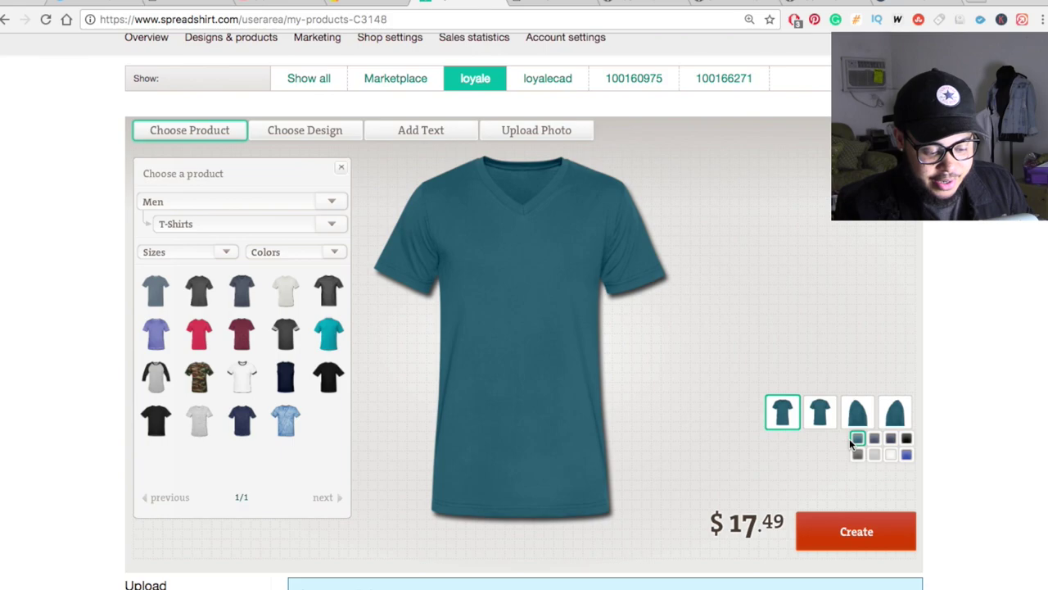
left_click(285, 333)
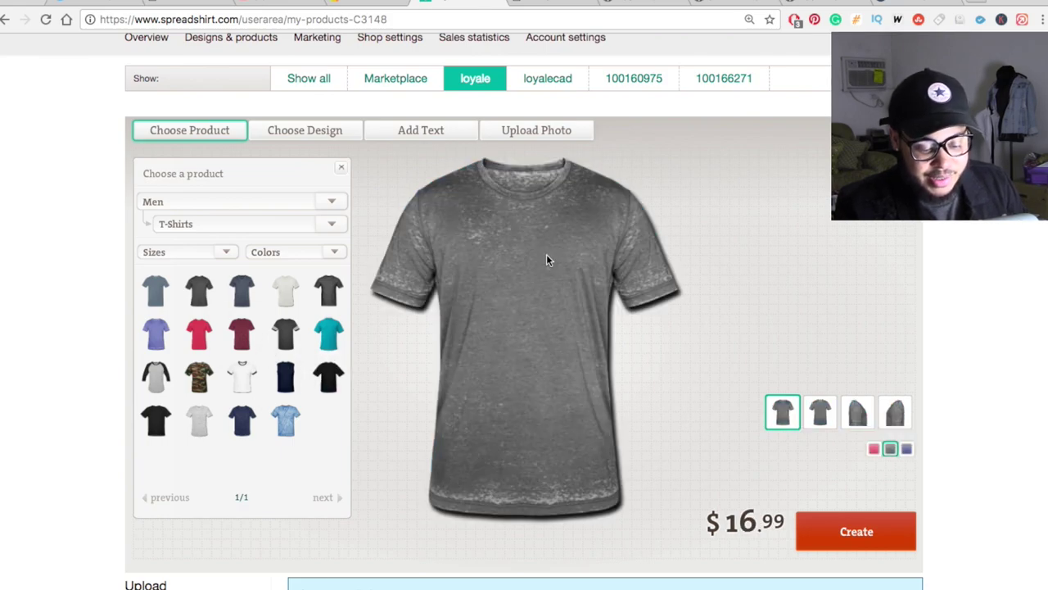
left_click(200, 331)
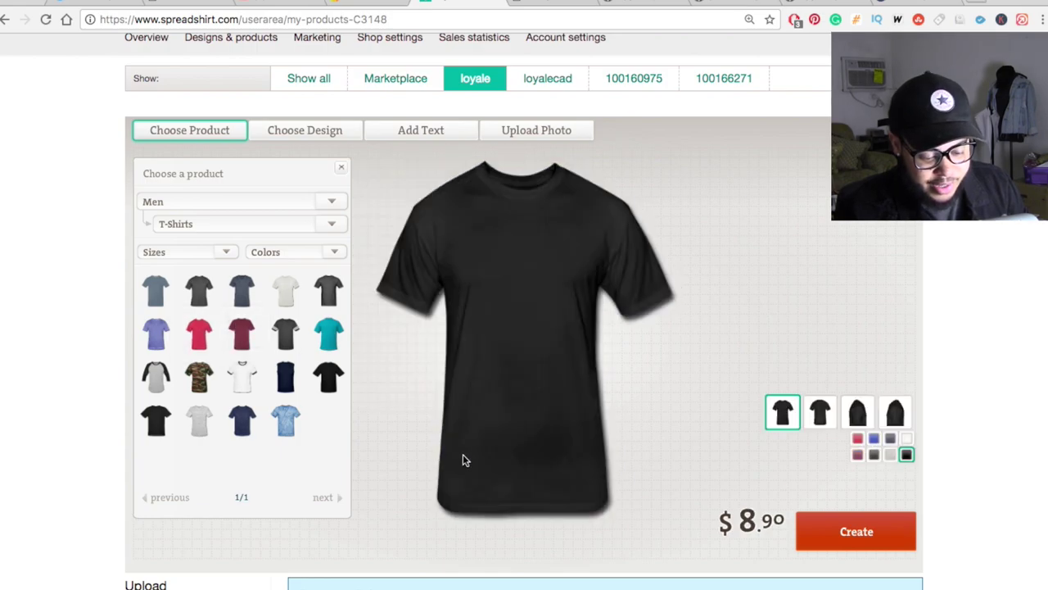
left_click(248, 342)
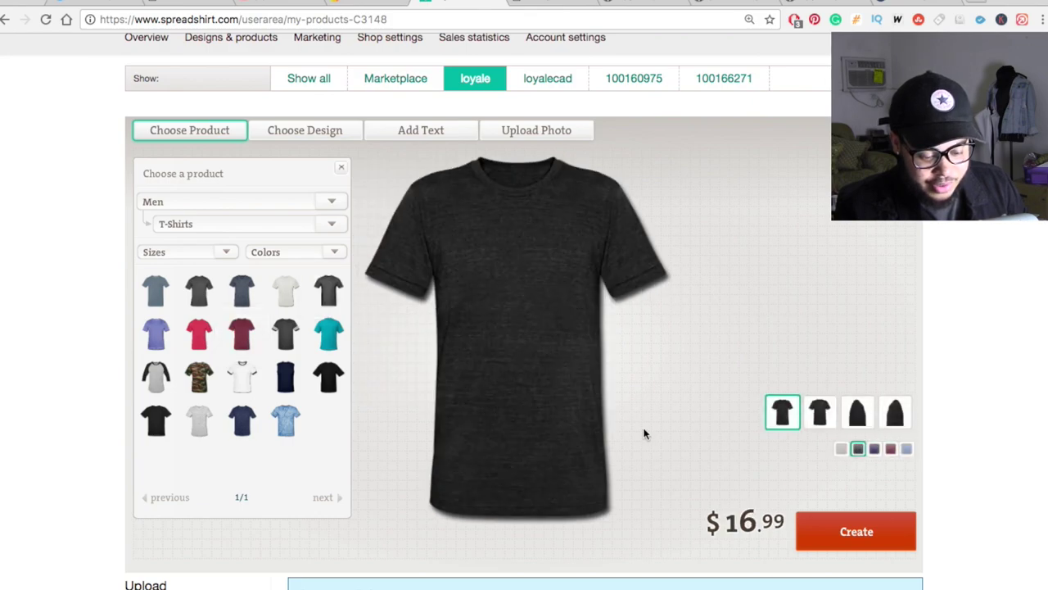
left_click(873, 448)
left_click(858, 448)
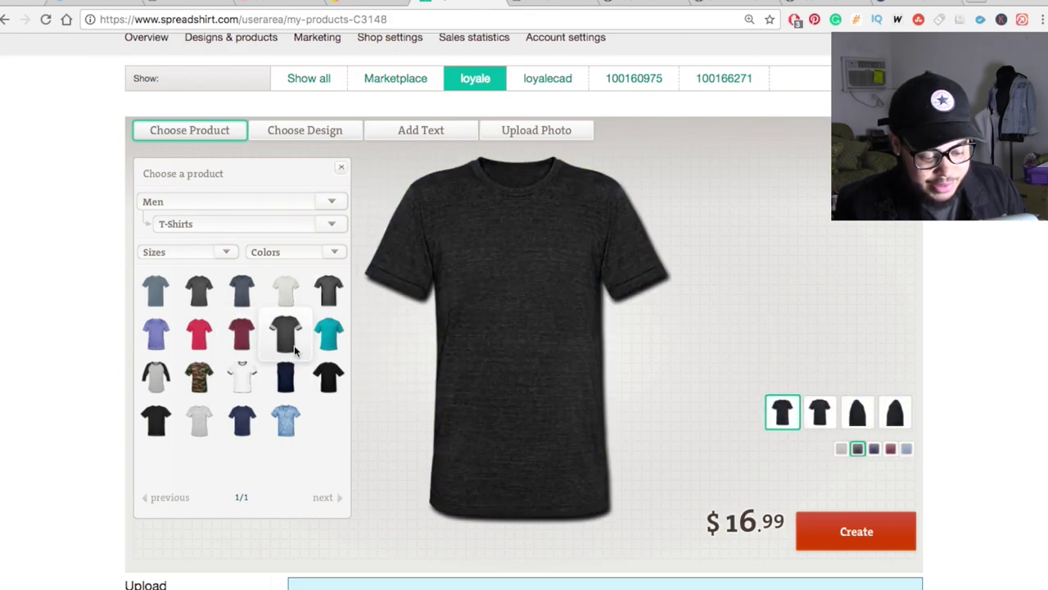
- Preview the Men's Tall T-Shirt and check the details of the muscle, baseball and performance T-shirts
mouse_move(324, 328)
left_click(343, 382)
left_click(343, 381)
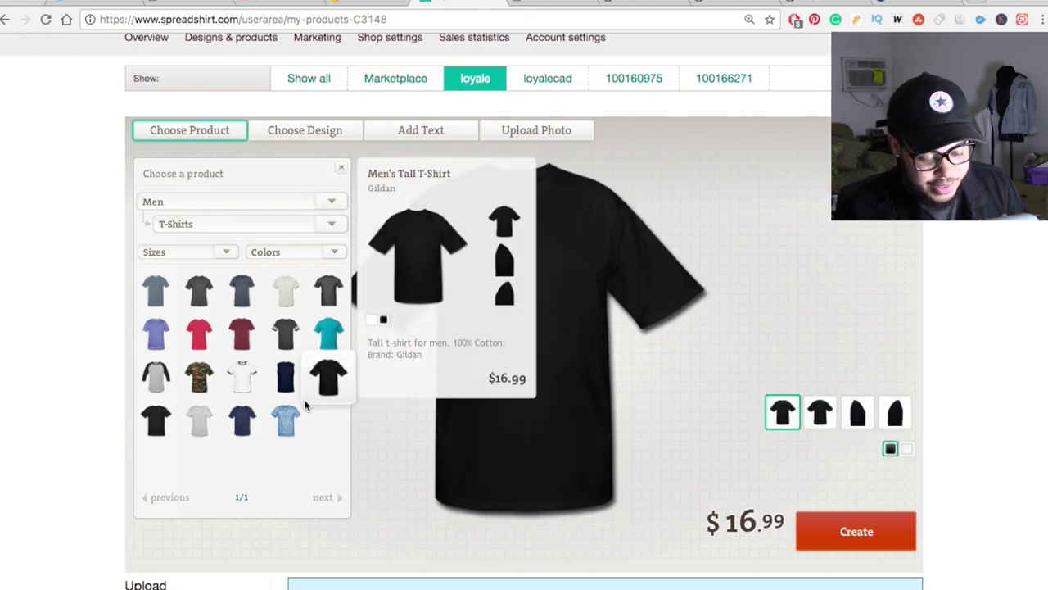
mouse_move(264, 354)
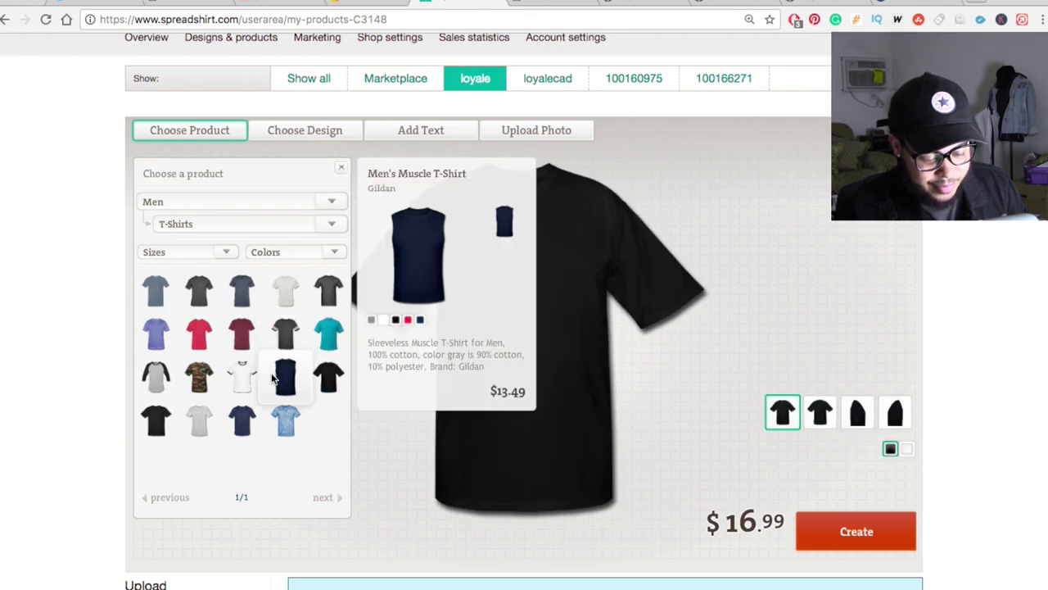
mouse_move(151, 411)
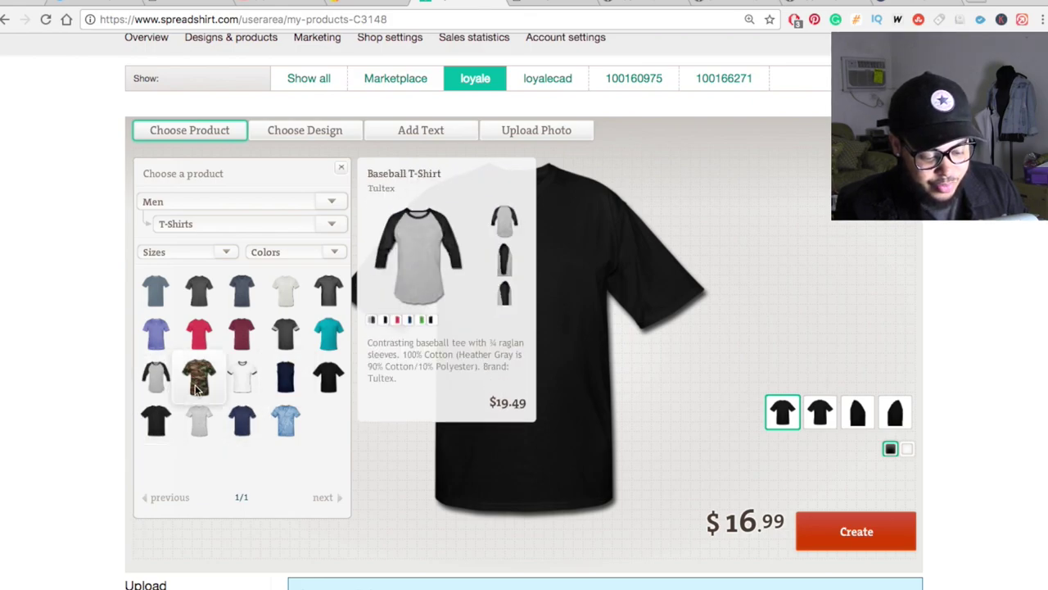
mouse_move(242, 401)
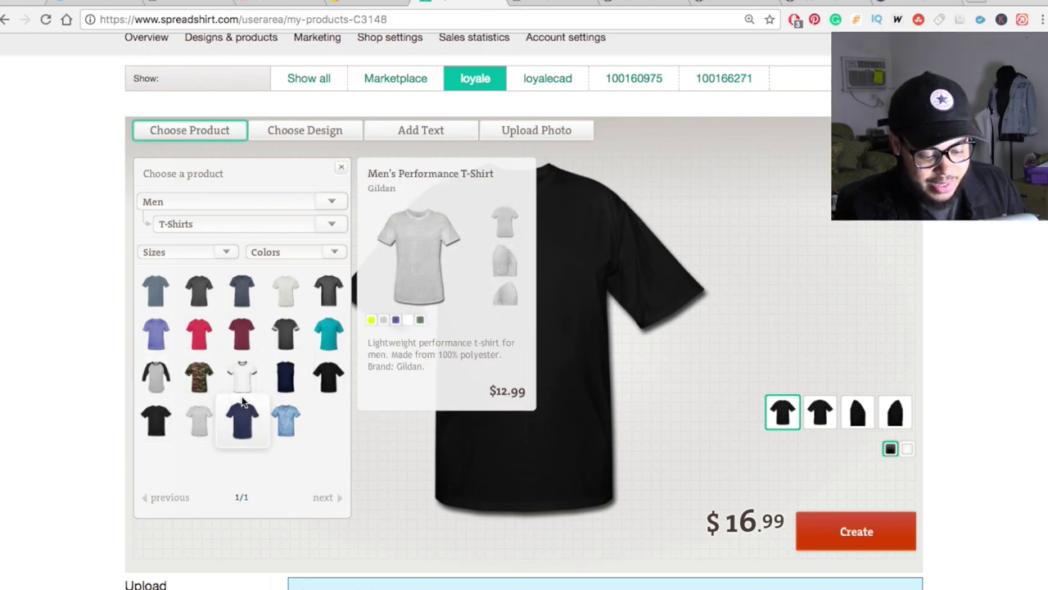
- Choose the $8.99 black T-shirt and place the uploaded texture design on its front, nudging it slightly upward
left_click(340, 301)
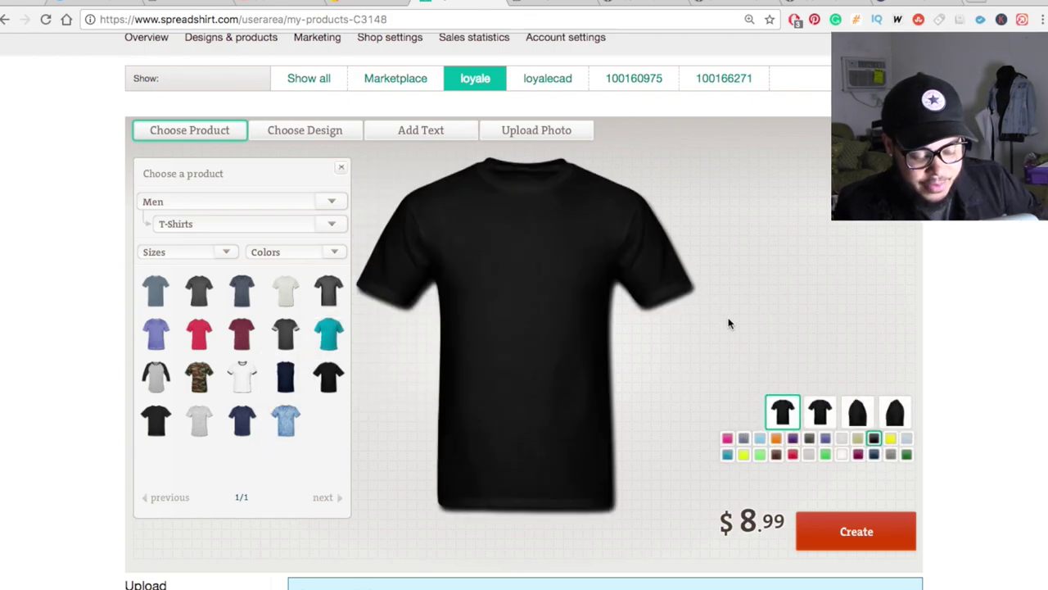
left_click(314, 130)
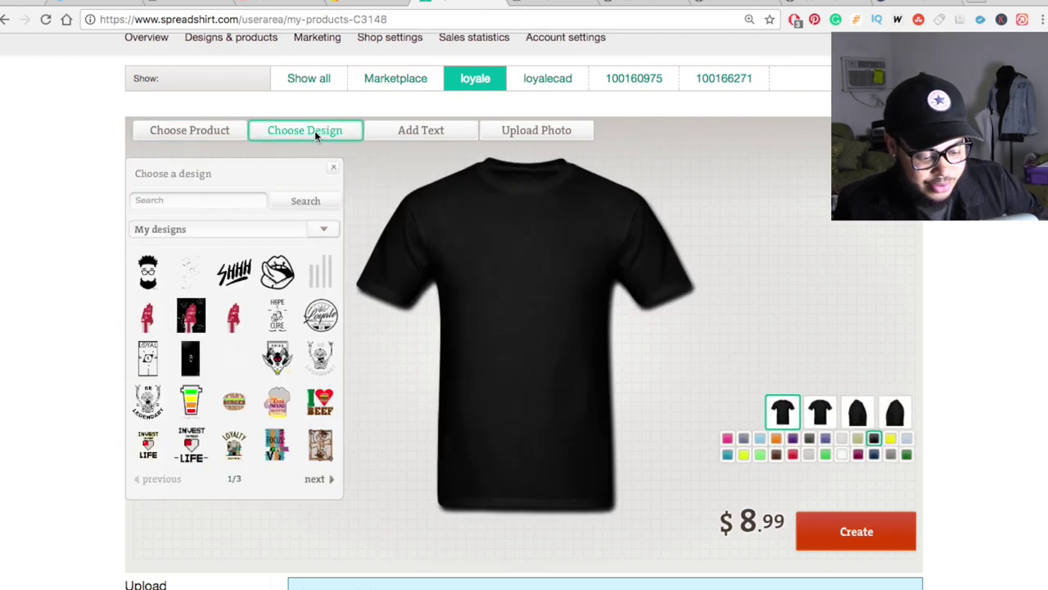
left_click(198, 270)
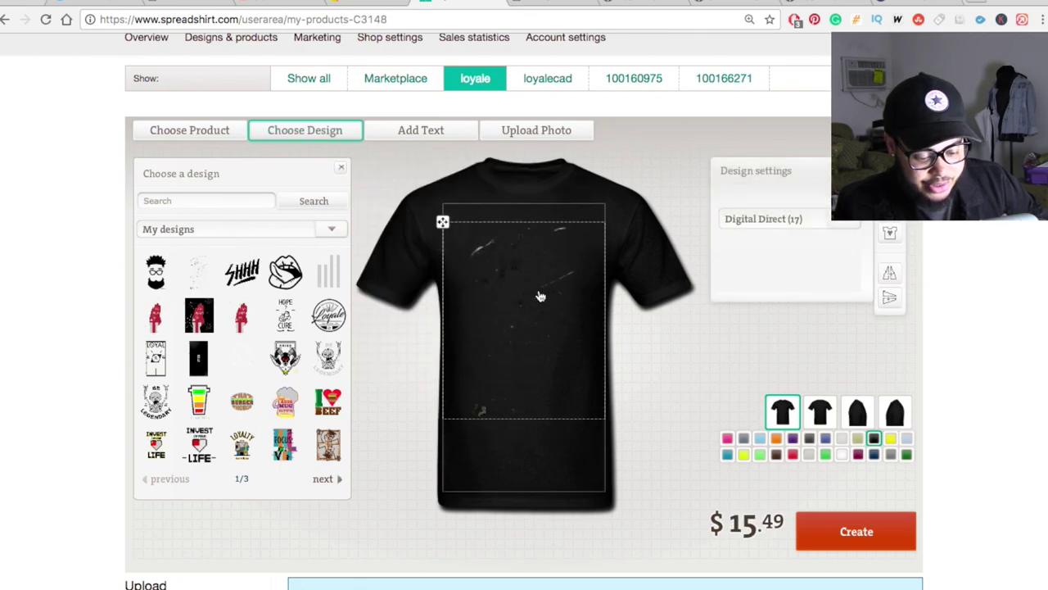
left_click_drag(540, 296, 541, 292)
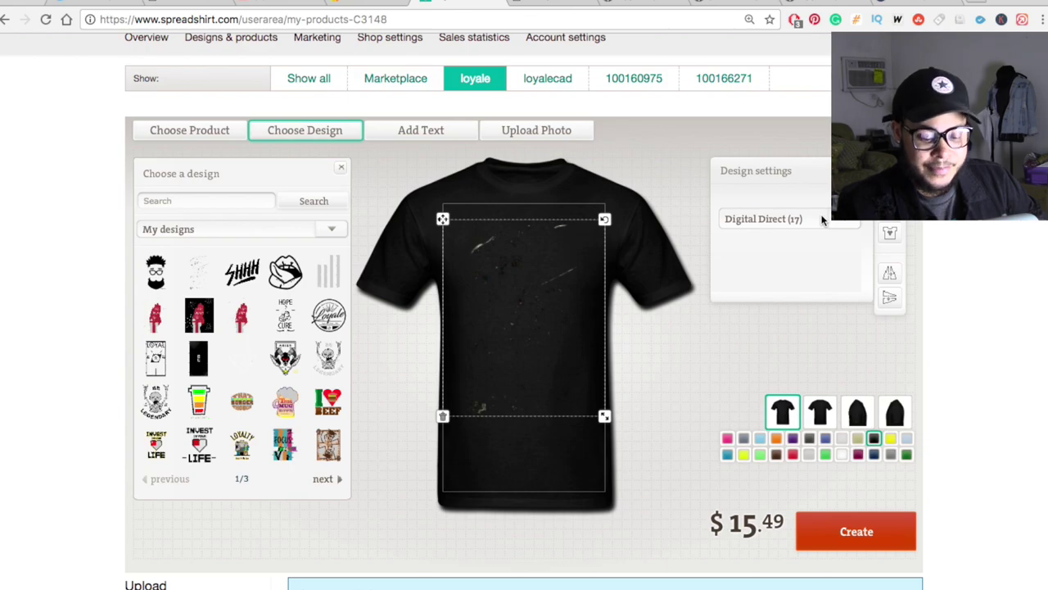
- Add the Educated-man design over the texture, enlarge it to fill the chest area and recolor it white
mouse_move(140, 277)
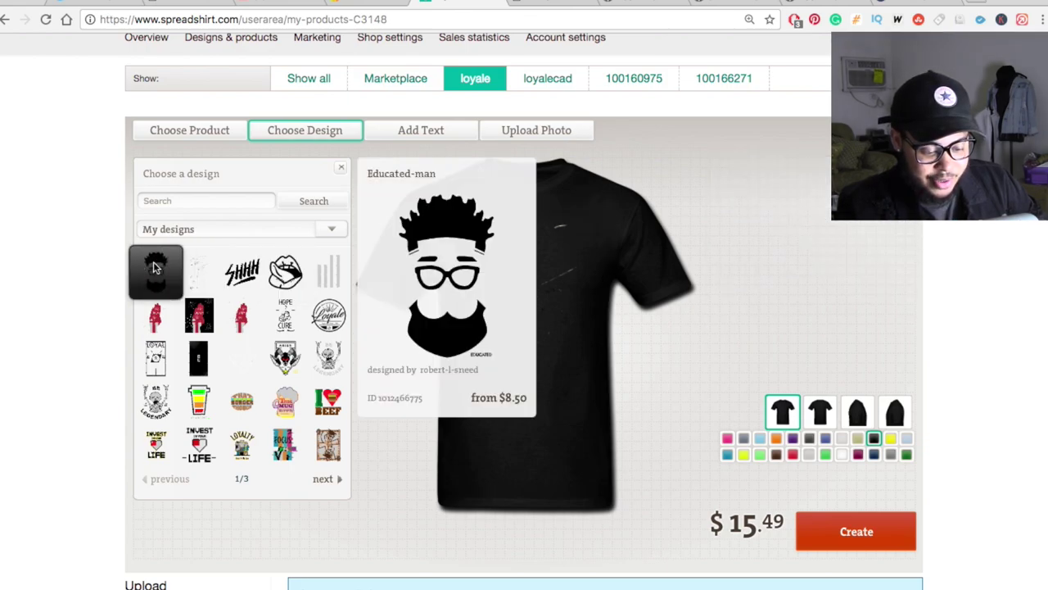
left_click(156, 268)
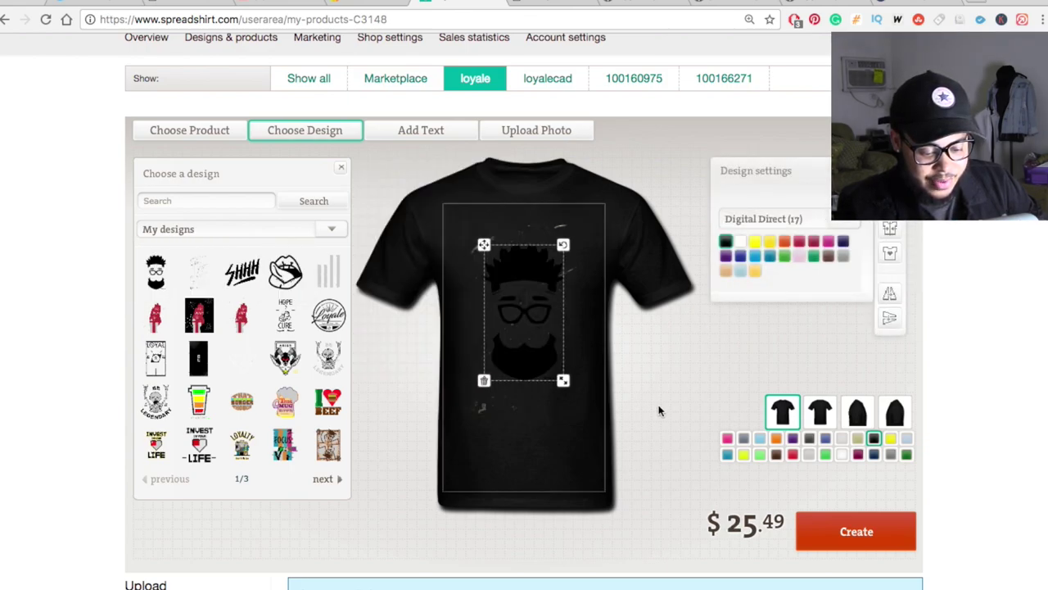
left_click_drag(564, 380, 586, 420)
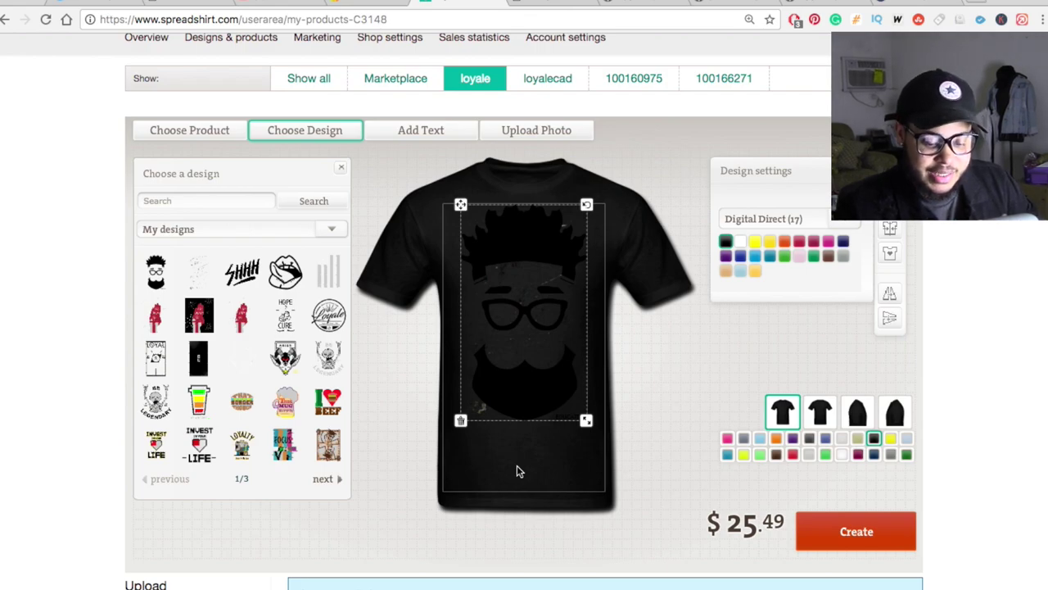
left_click(741, 242)
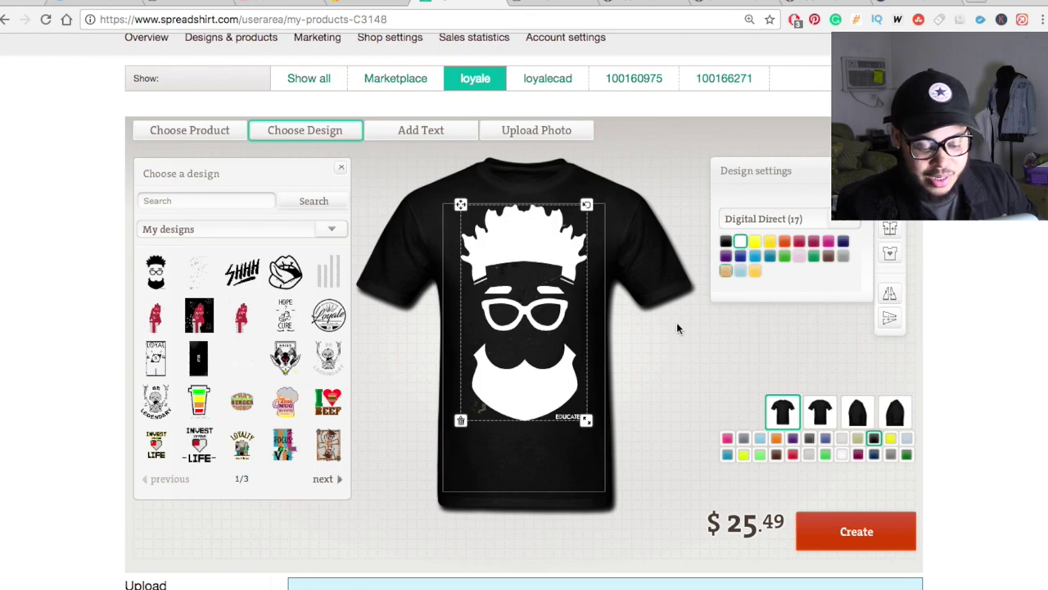
left_click(664, 372)
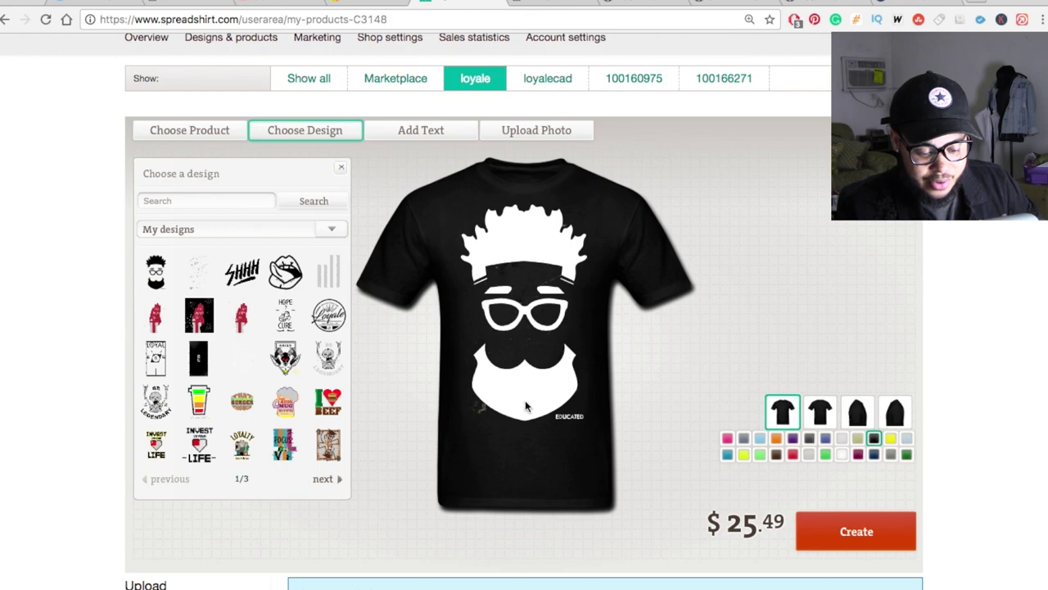
- Shrink the Educated-man design slightly and bring the texture in front of it
left_click(525, 400)
left_click_drag(582, 416, 577, 406)
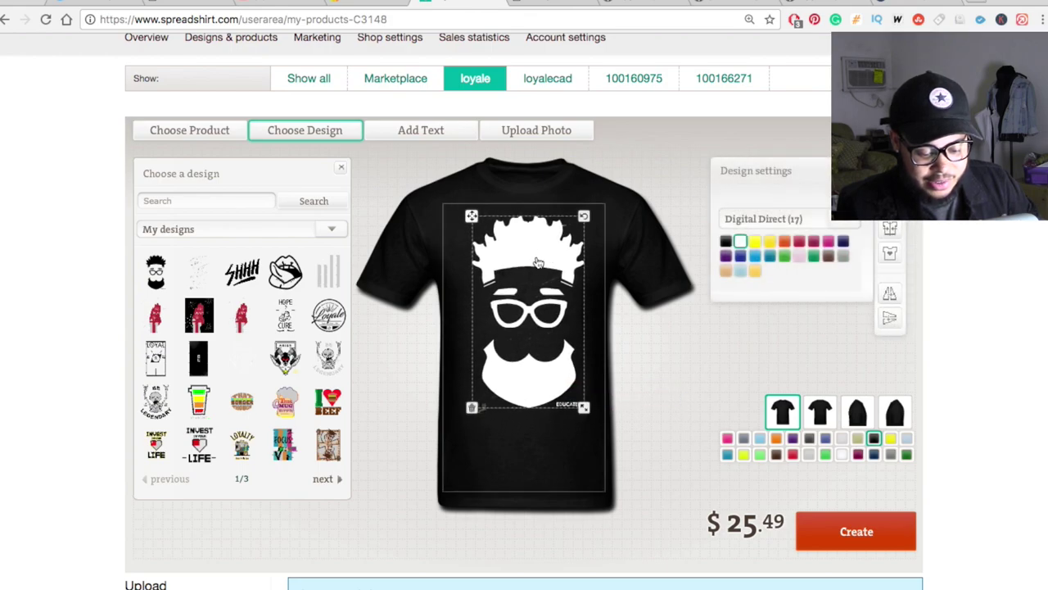
left_click(483, 440)
left_click(478, 421)
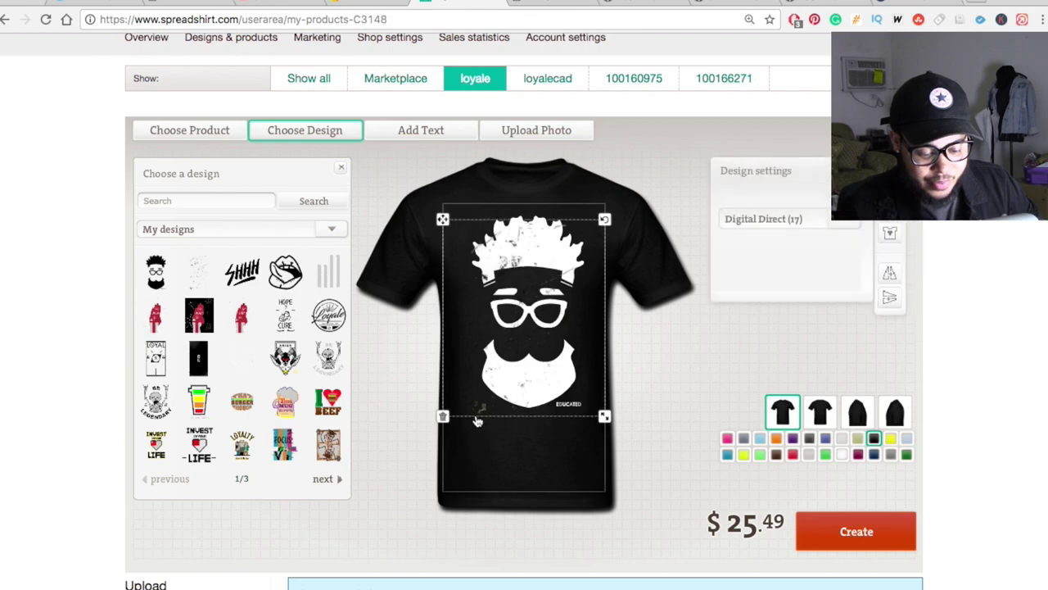
left_click(475, 432)
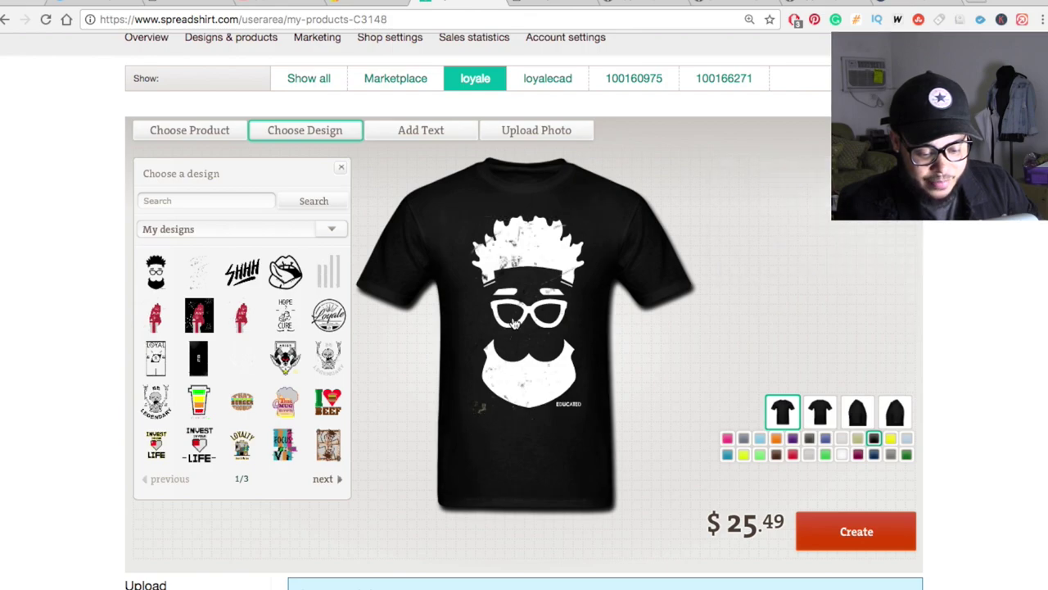
left_click(575, 409)
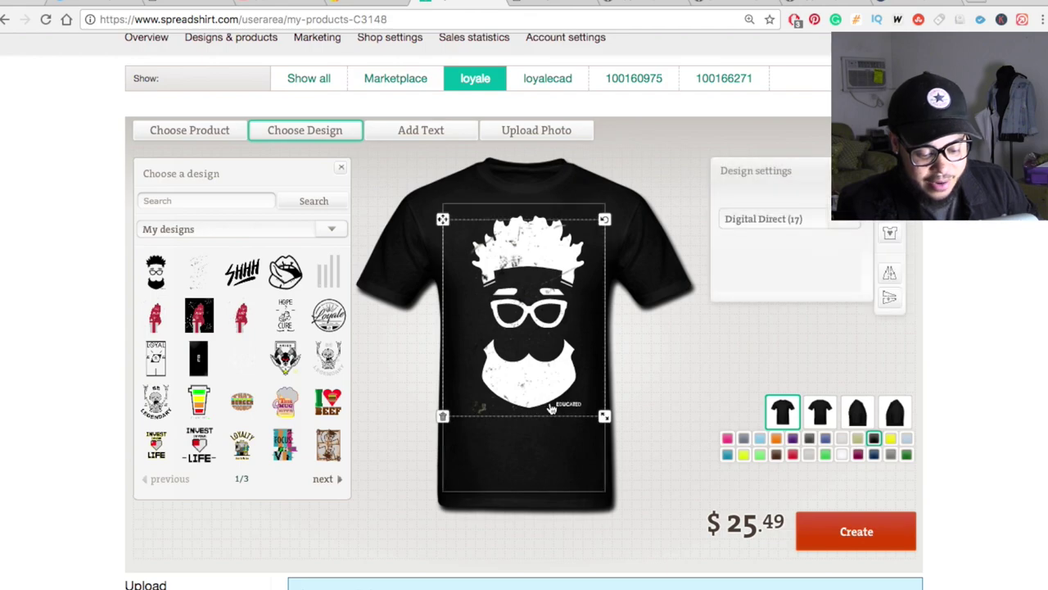
- Move the Educated-man design down off the texture and back onto the chest, and recolor it tan
left_click(553, 245)
left_click_drag(552, 246, 570, 352)
left_click_drag(520, 305, 523, 246)
left_click(544, 501)
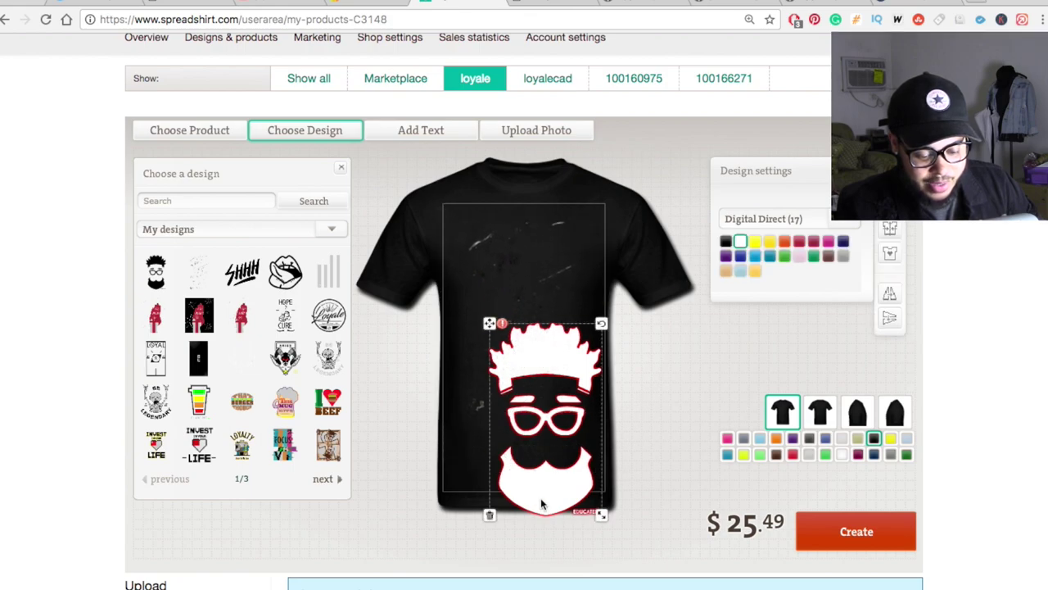
left_click_drag(536, 320, 521, 247)
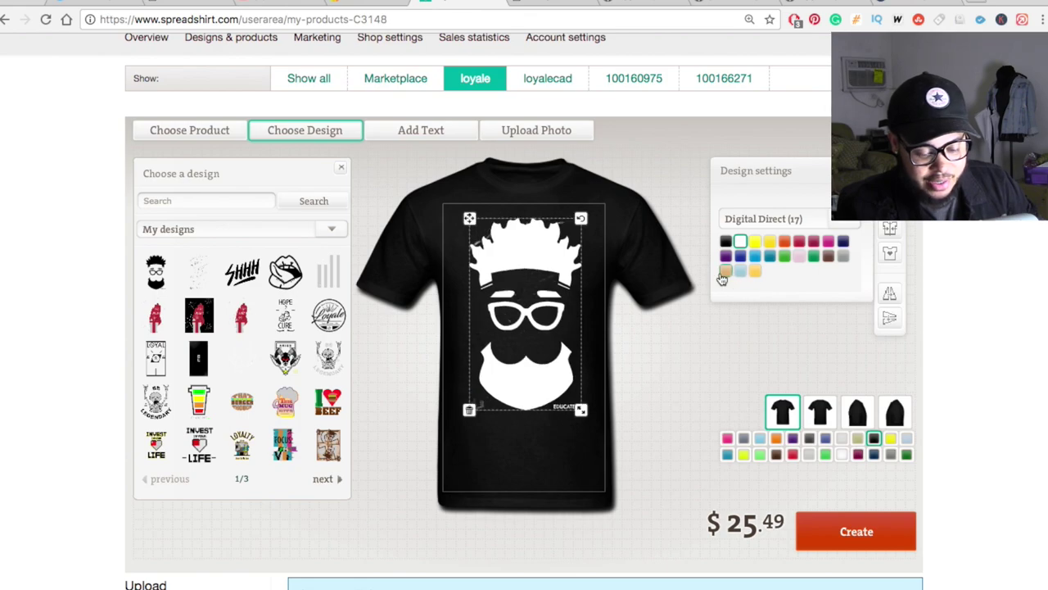
left_click(727, 273)
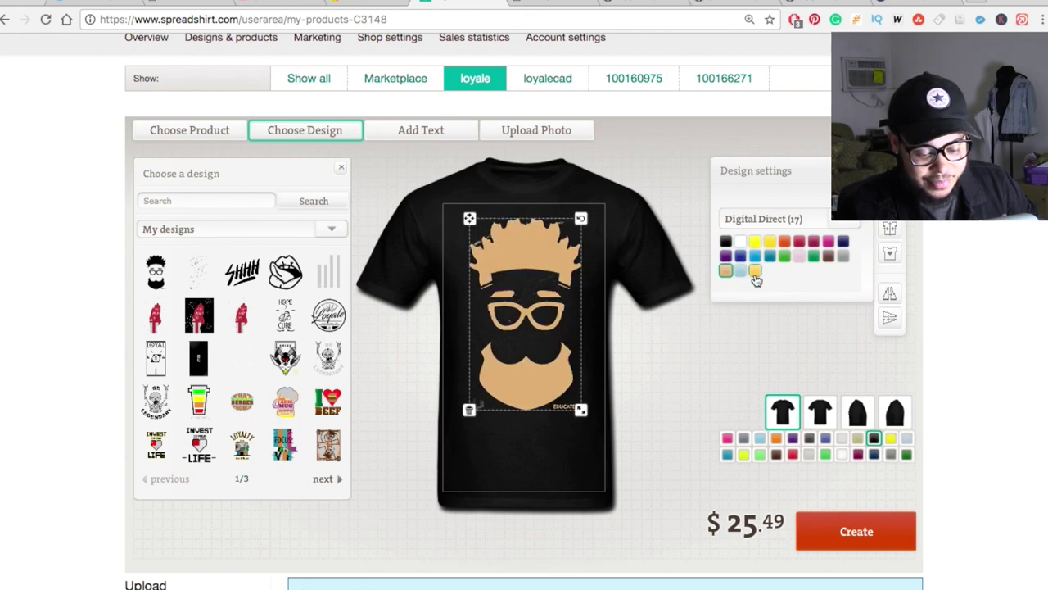
- Try gold, blue, navy, green and white in turn as the Educated-man design's color on the black shirt
left_click(755, 274)
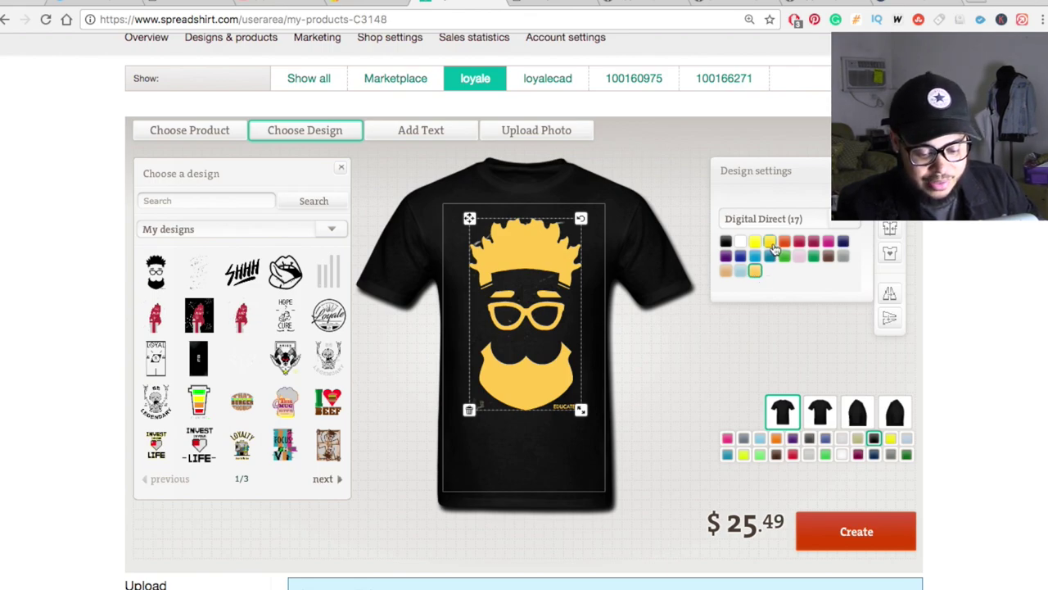
left_click(755, 257)
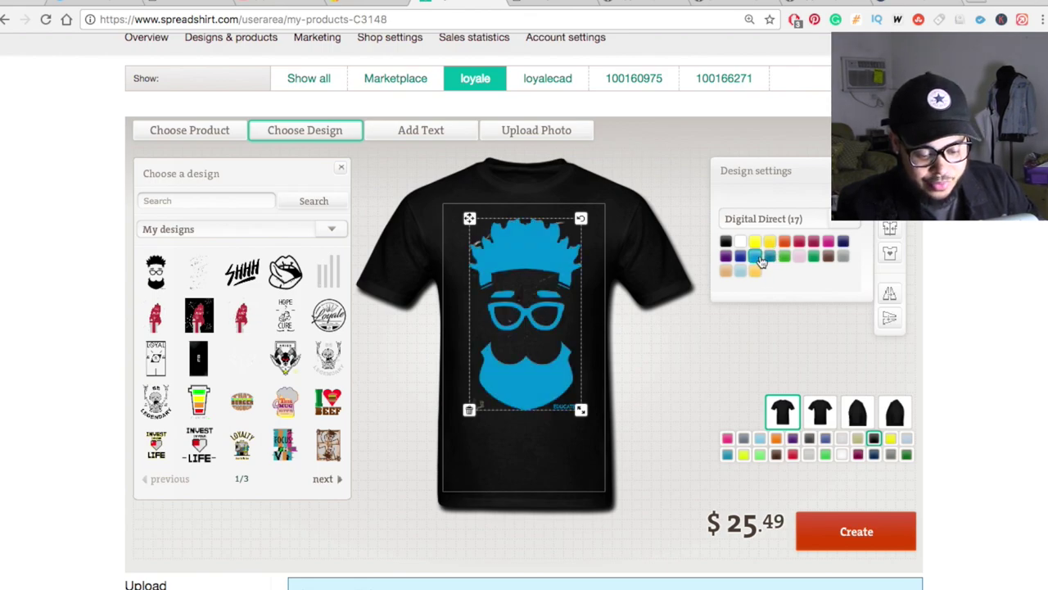
left_click(828, 243)
left_click(843, 244)
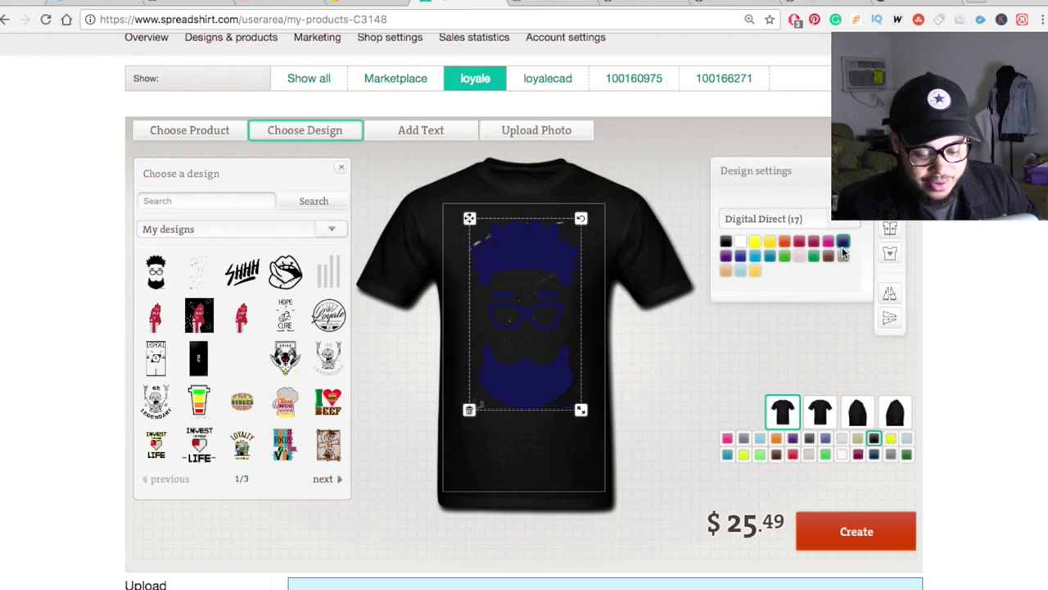
left_click(811, 252)
left_click(784, 254)
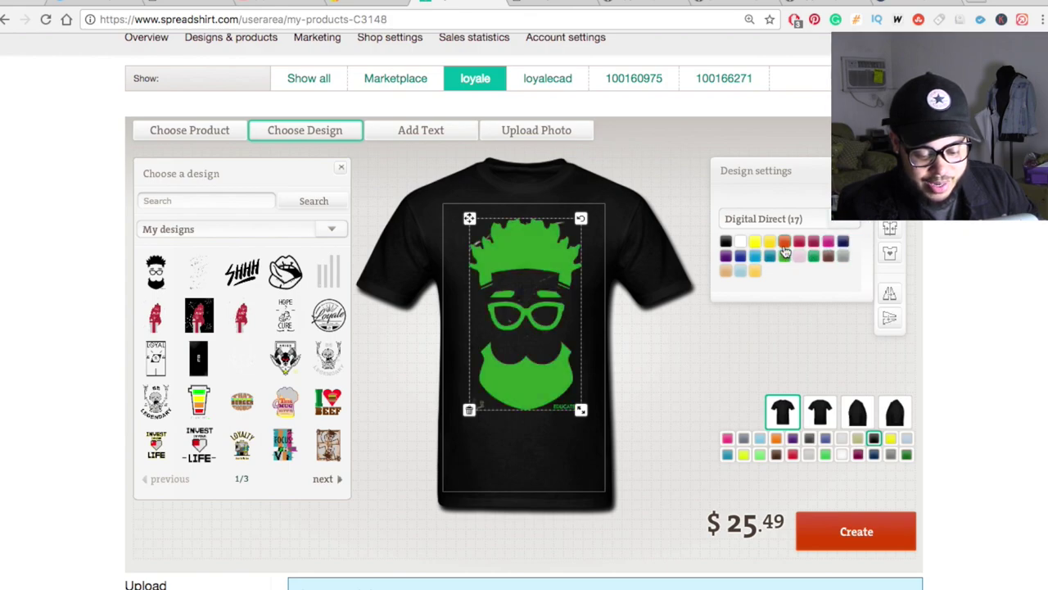
left_click(784, 242)
left_click(755, 256)
left_click(740, 242)
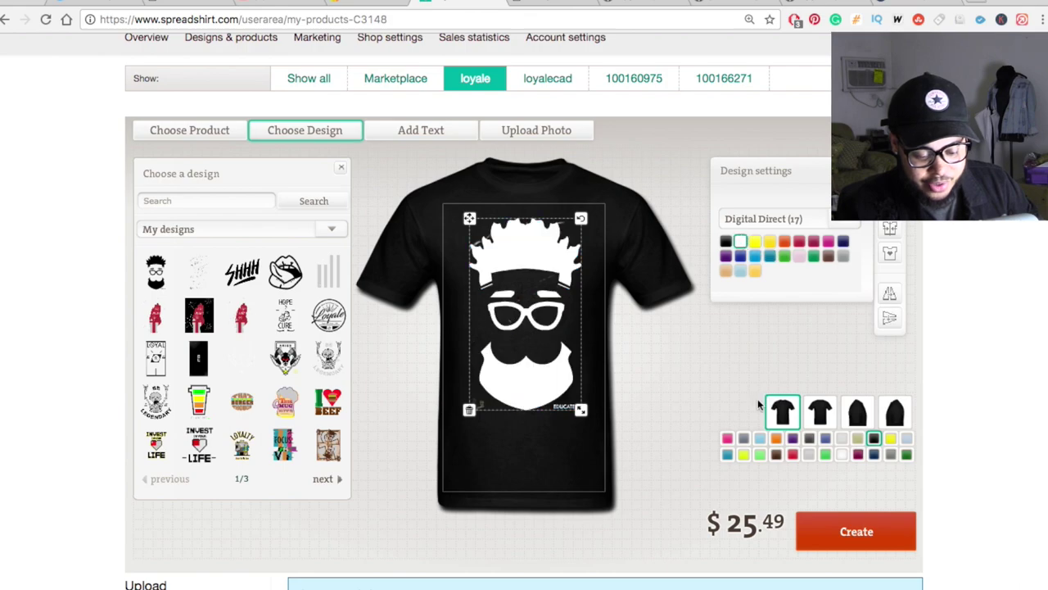
- Try the shirt in white with the Educated-man design in black, purple and blue
left_click(840, 455)
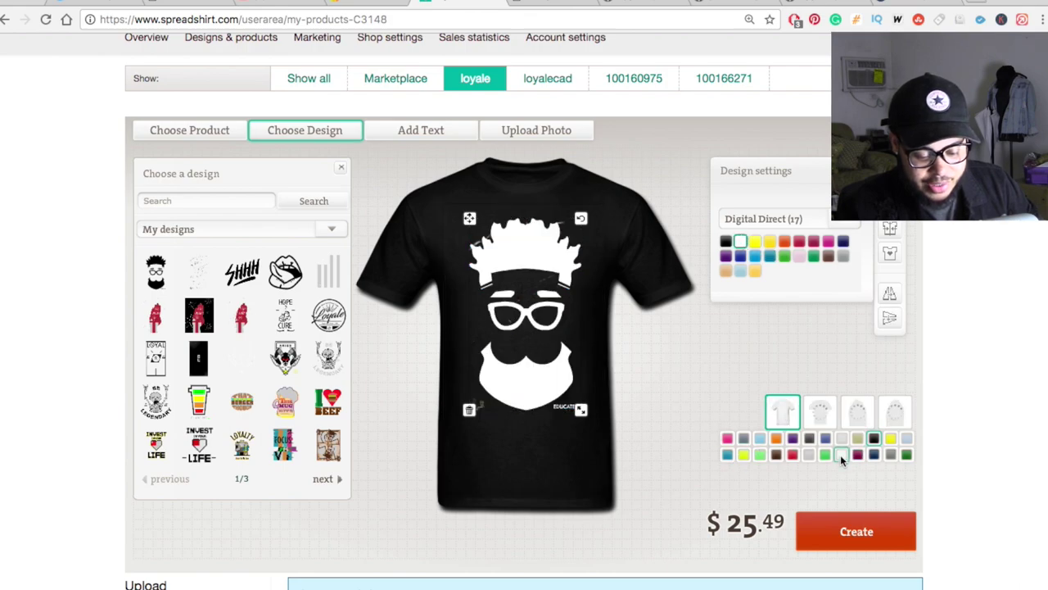
left_click(725, 240)
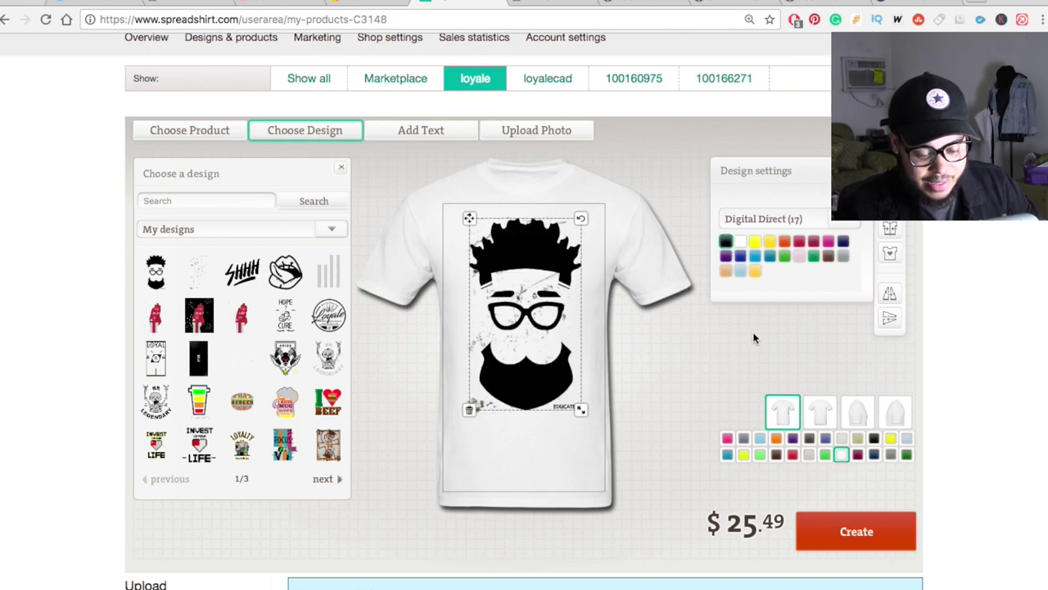
left_click(740, 270)
left_click(725, 270)
left_click(725, 256)
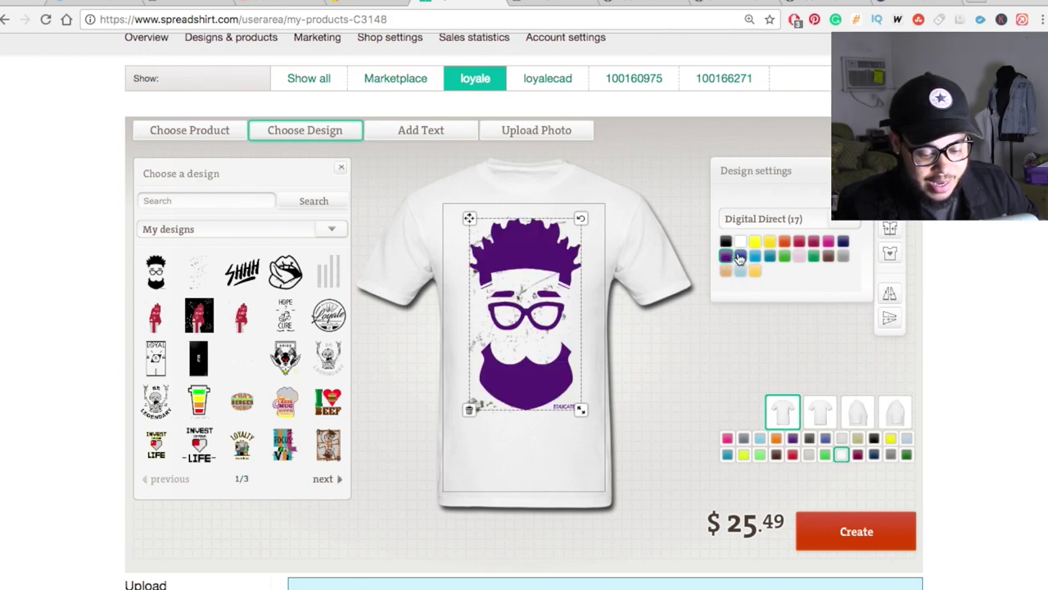
left_click(739, 255)
left_click(715, 331)
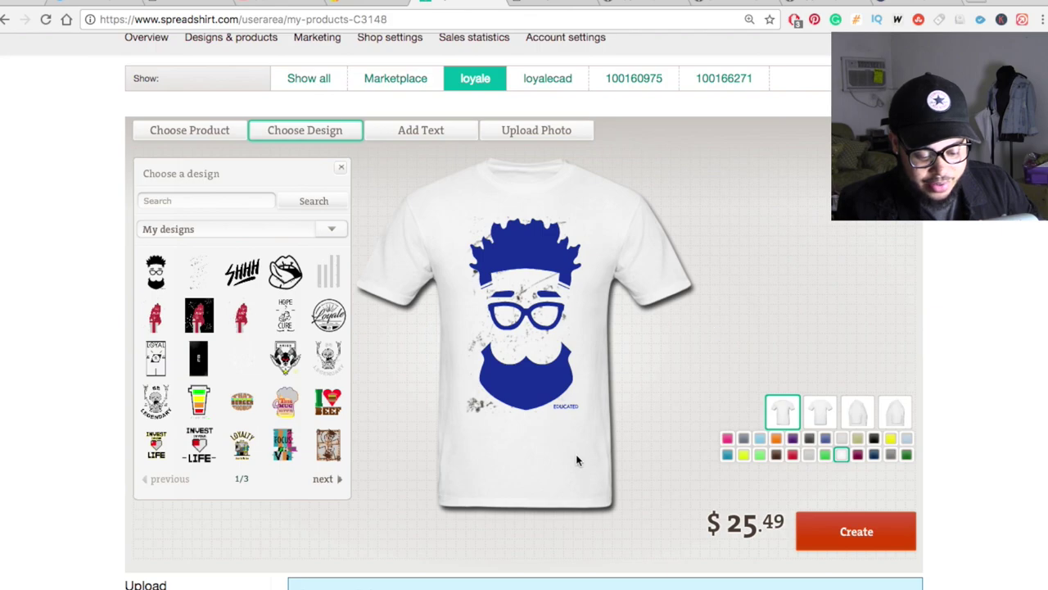
- Try the shirt in neon yellow and dark green behind the blue design
left_click(743, 454)
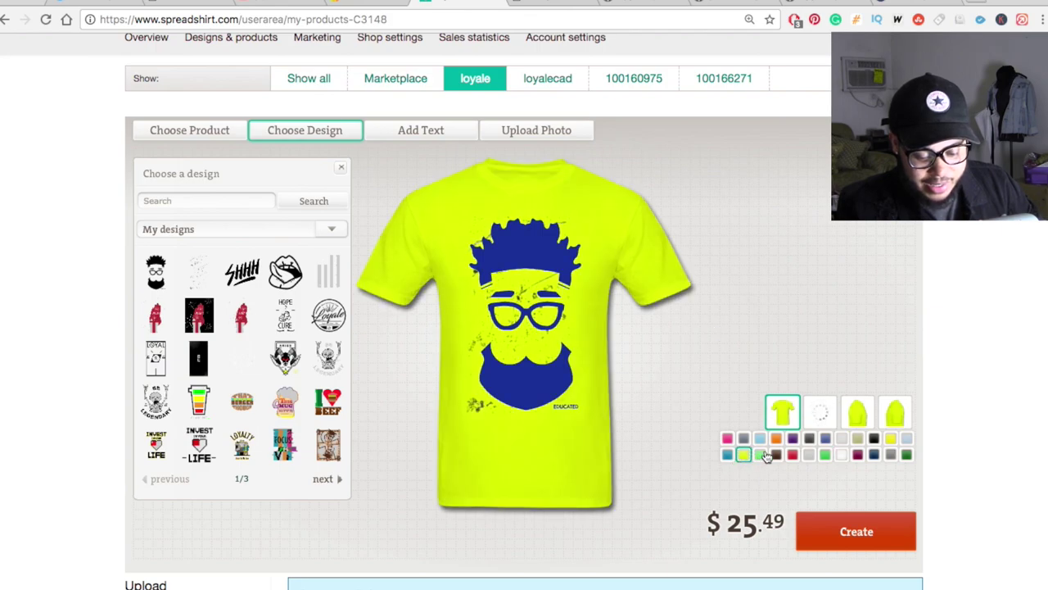
left_click(895, 455)
left_click(904, 455)
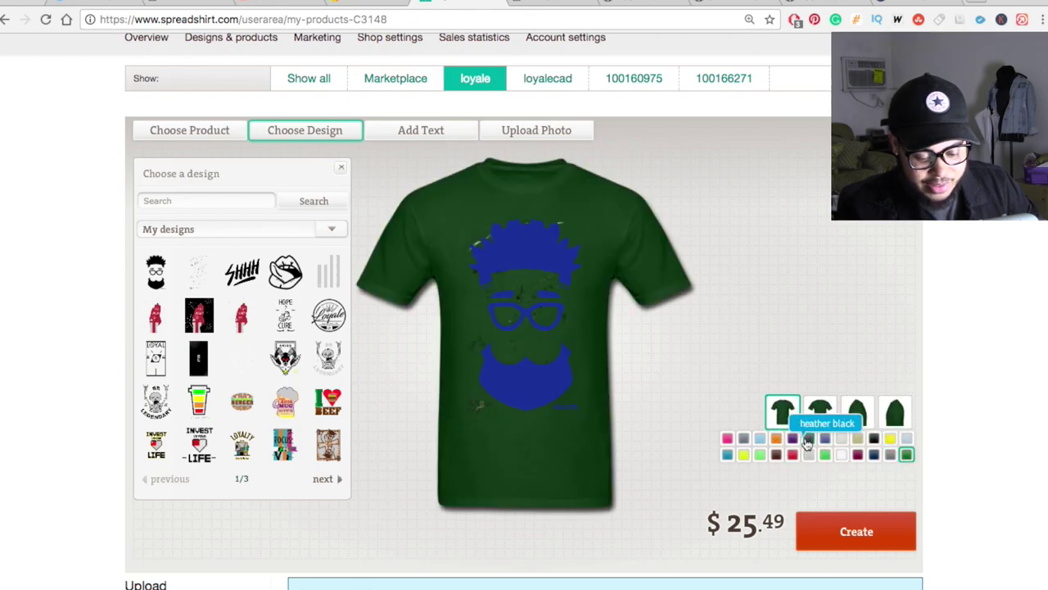
- Set the shirt back to black and recolor the Educated-man design light gold
left_click(874, 438)
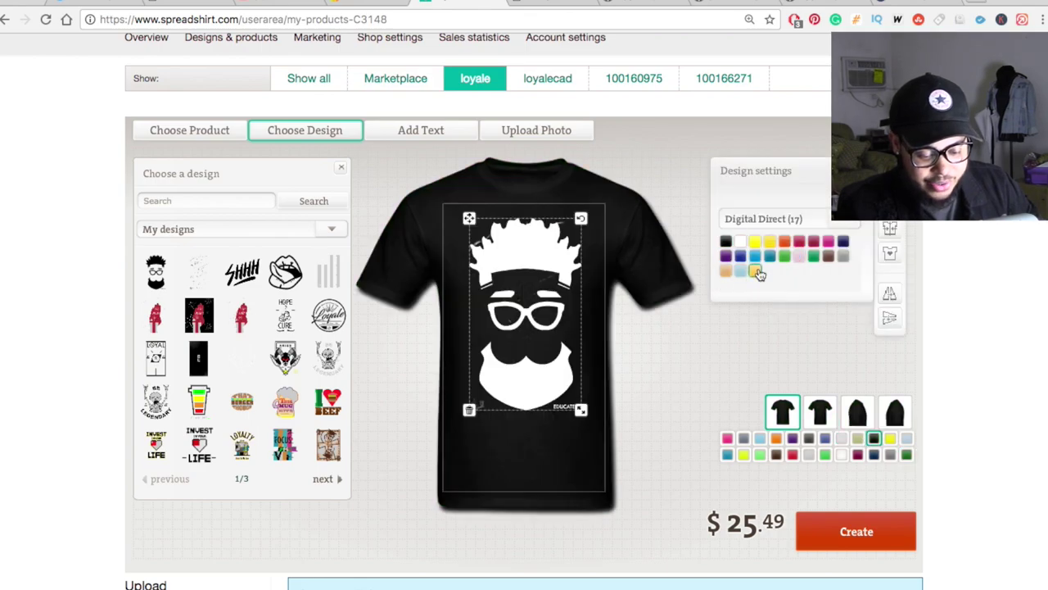
left_click(754, 271)
left_click(650, 326)
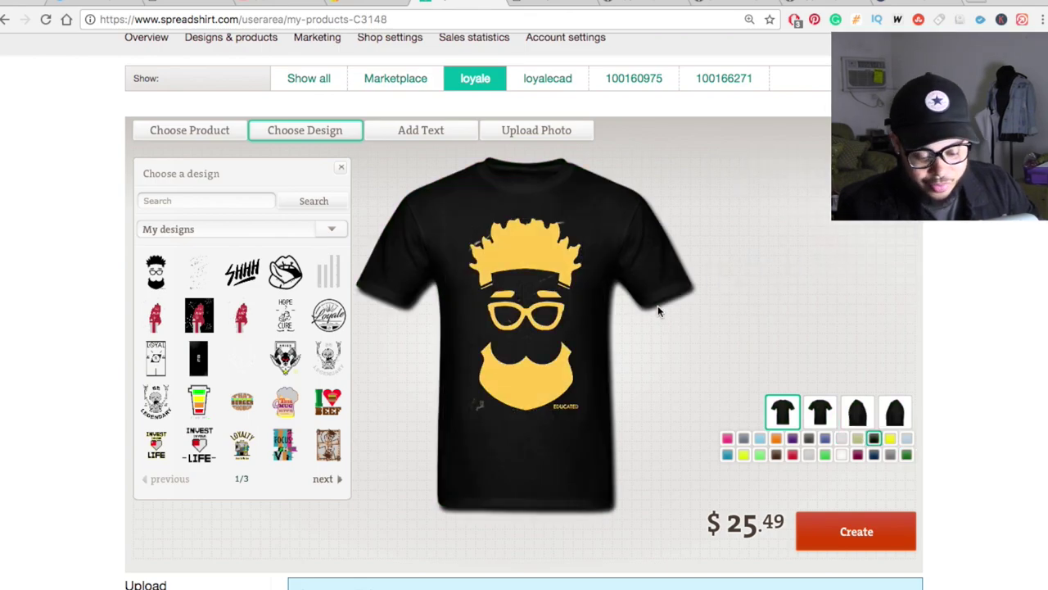
- Bring the texture in front of the gold Educated-man design to give it a distressed look
scroll(549, 303, "down", 1)
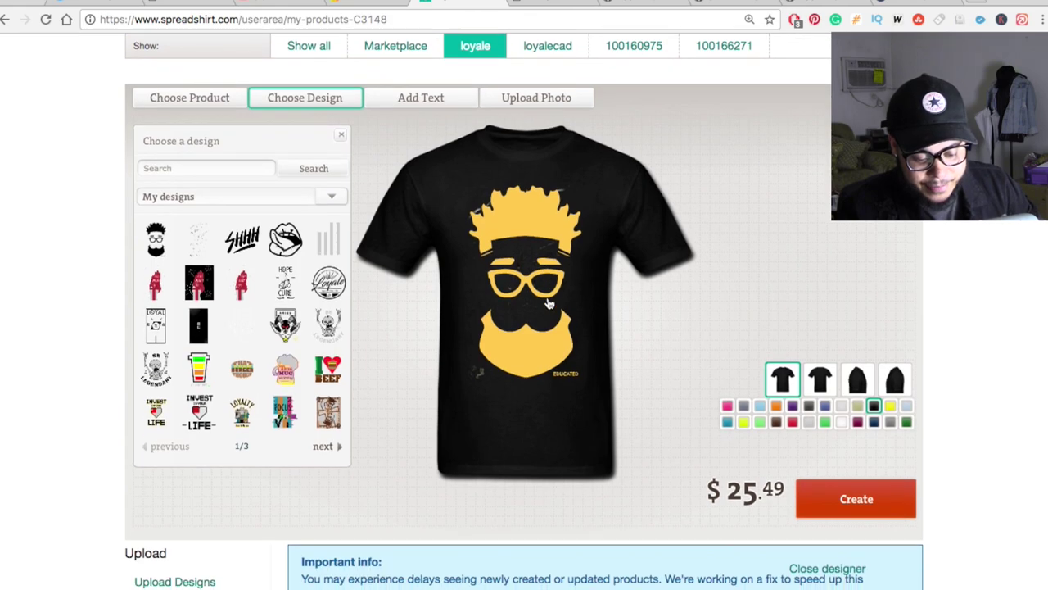
left_click(466, 383)
left_click(498, 449)
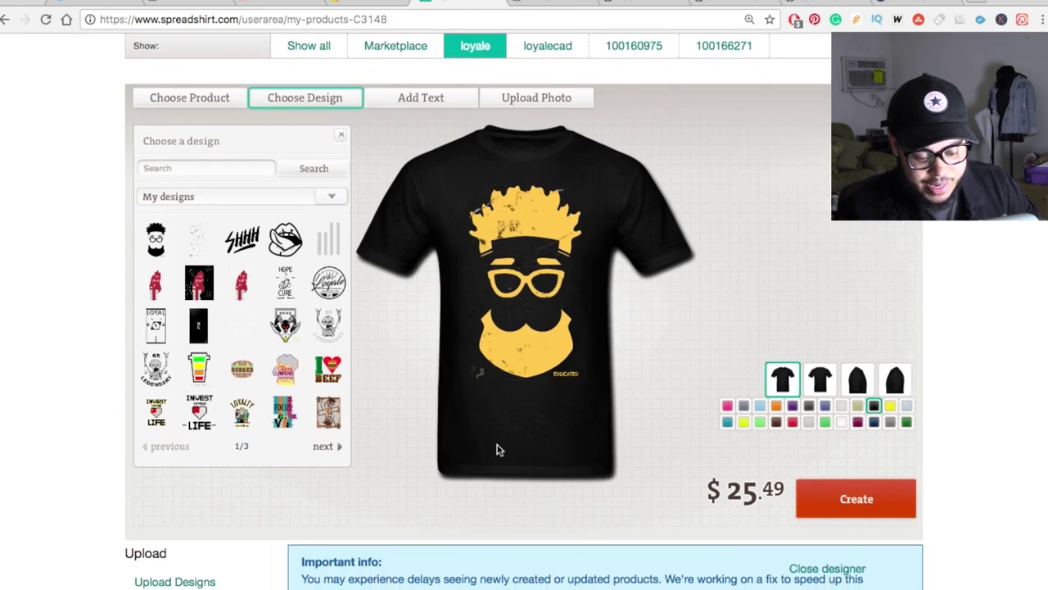
scroll(690, 344, "down", 1)
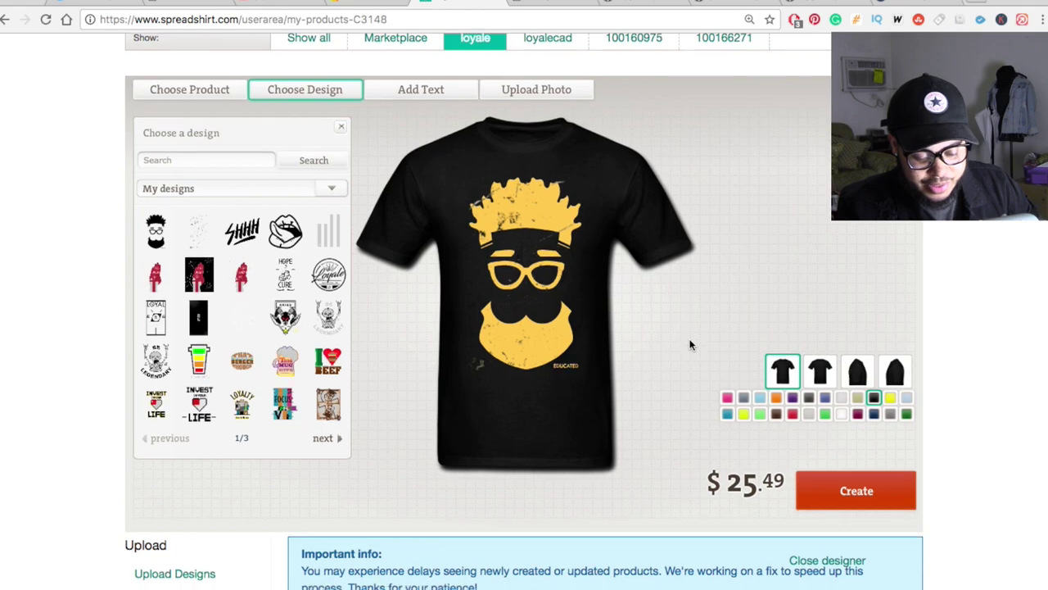
scroll(690, 344, "up", 2)
scroll(690, 344, "down", 1)
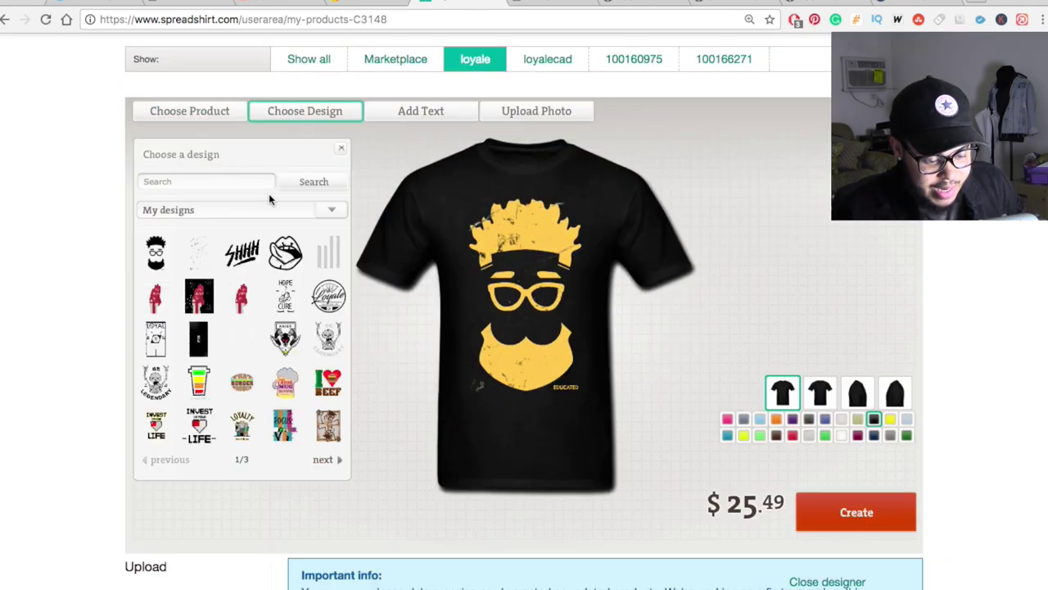
- Browse the men's Hoodies and Long Sleeve Shirts as alternative products for the design
left_click(198, 110)
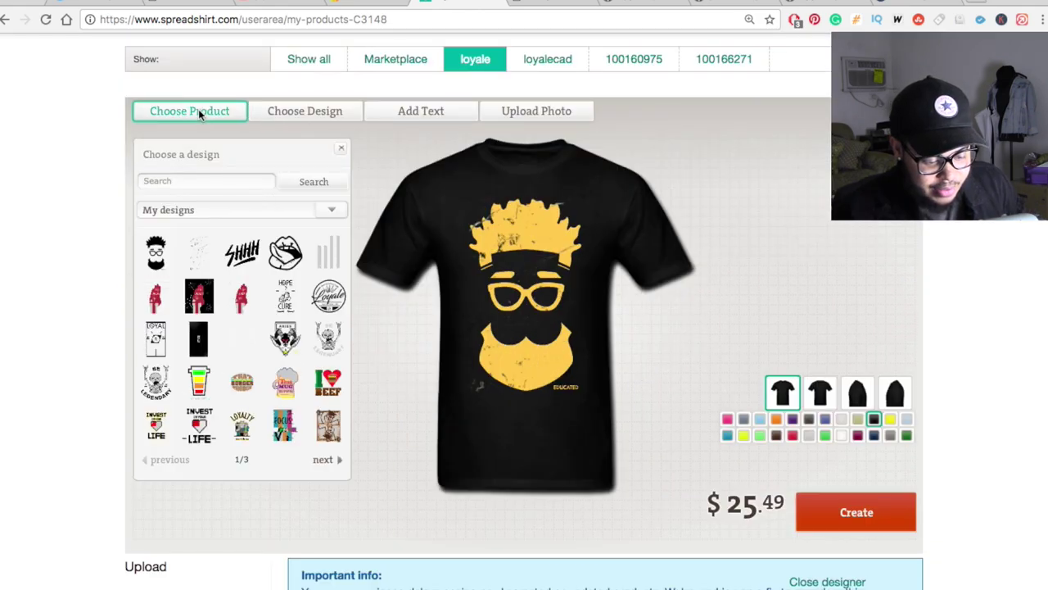
left_click(334, 210)
left_click(198, 296)
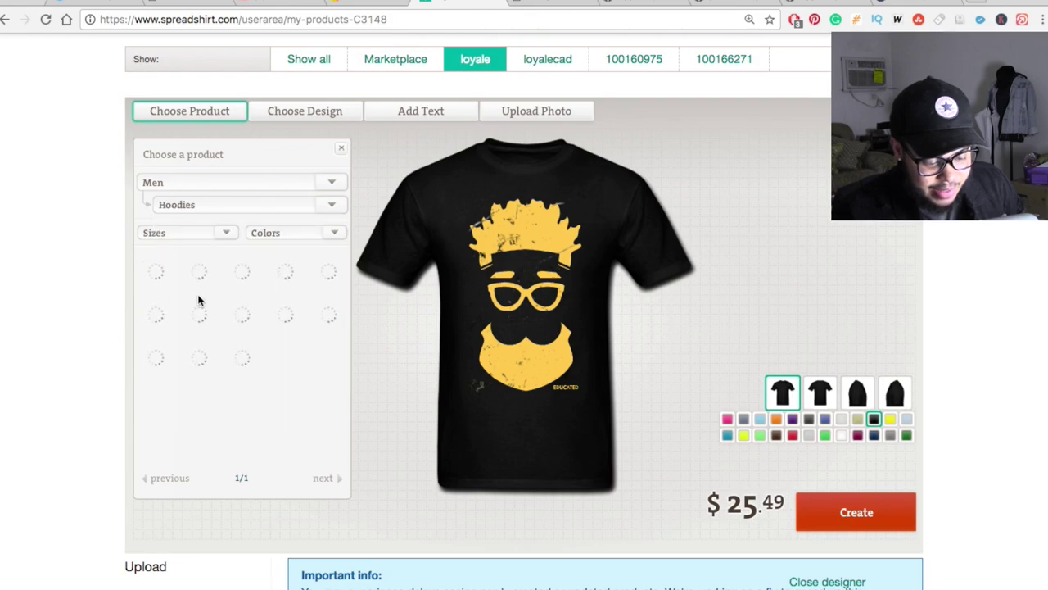
mouse_move(329, 318)
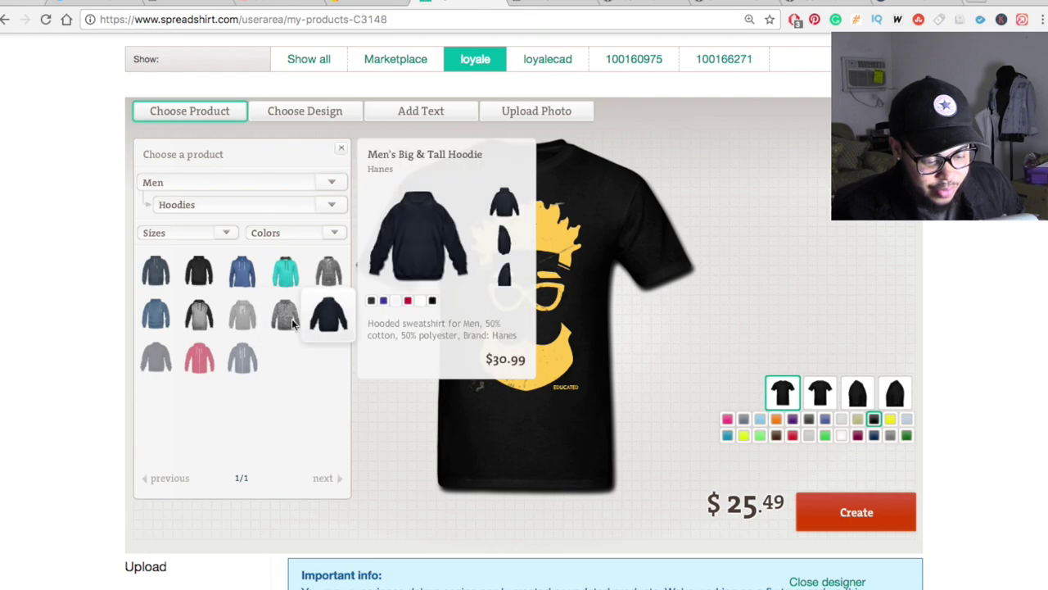
mouse_move(160, 276)
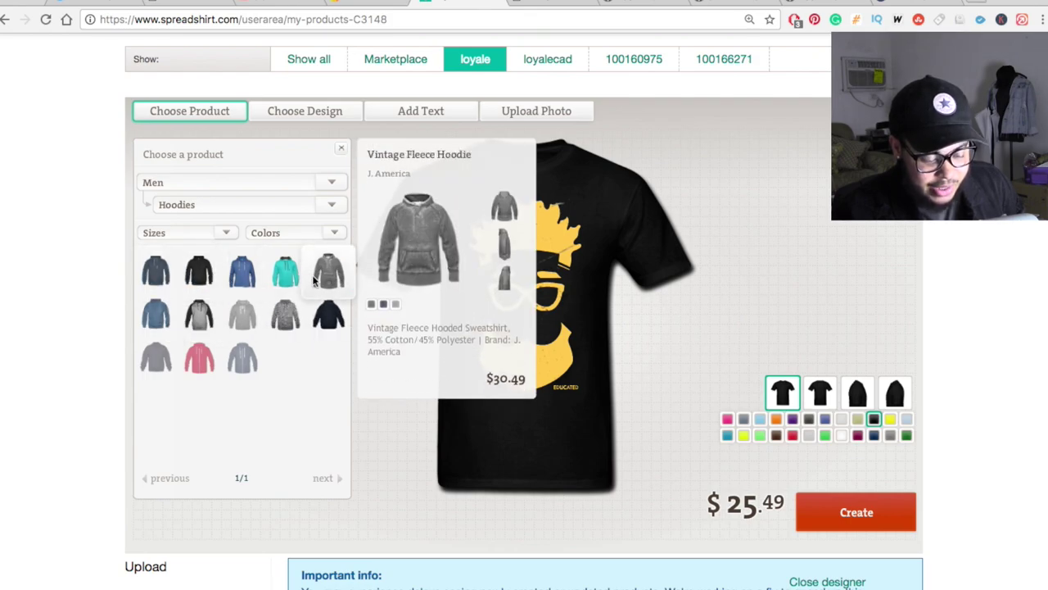
left_click(331, 206)
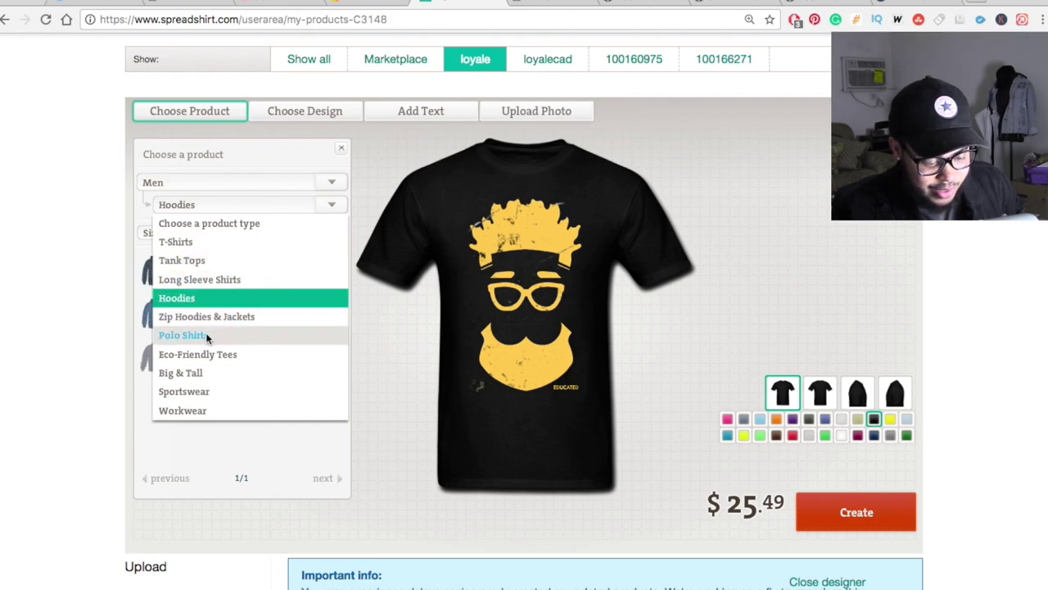
left_click(205, 280)
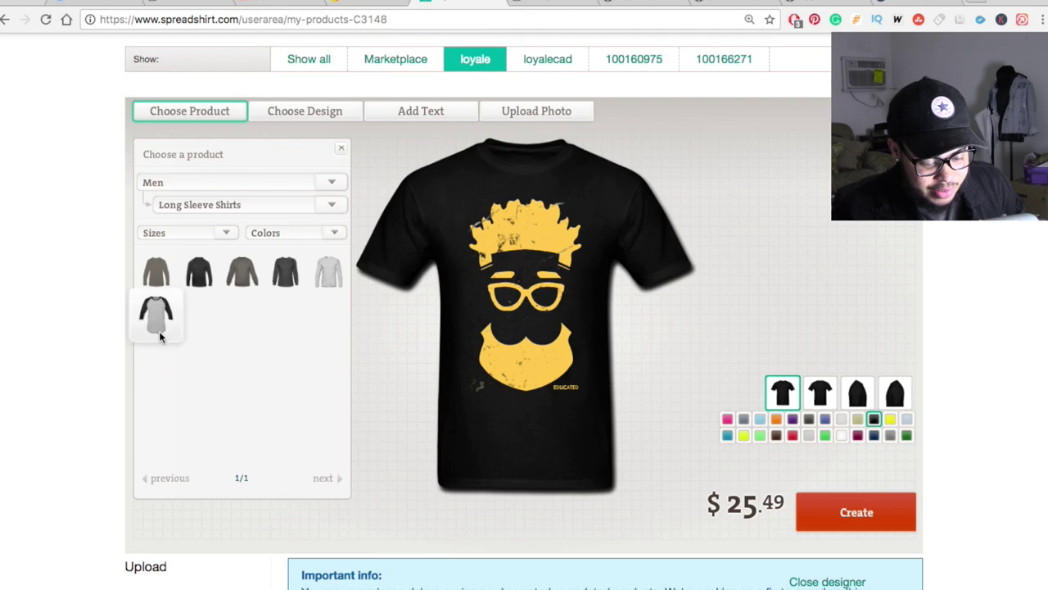
mouse_move(271, 285)
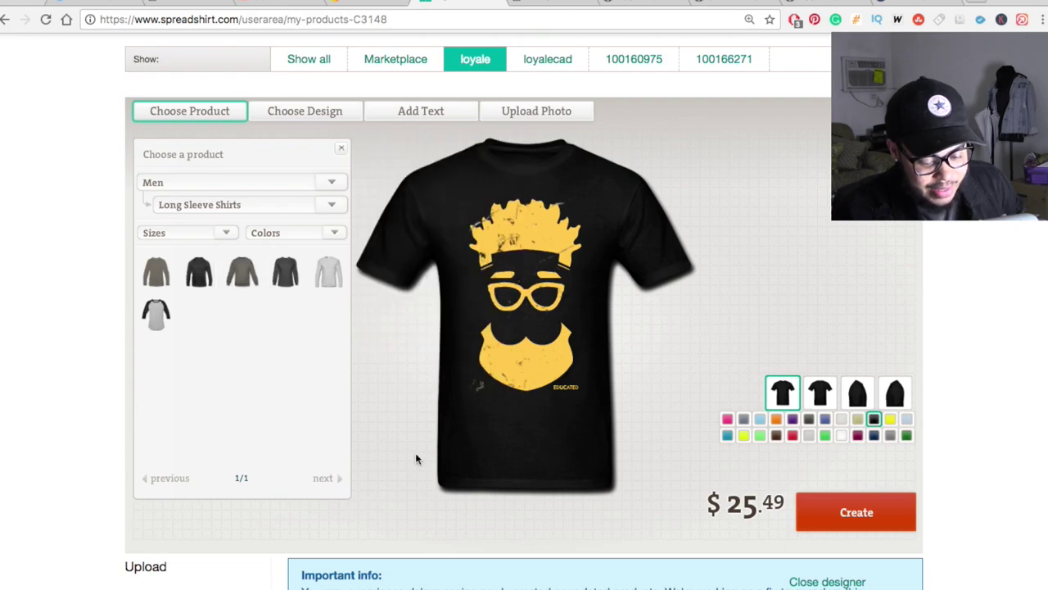
- Create the black T-shirt product and name it "Educated"
left_click(851, 522)
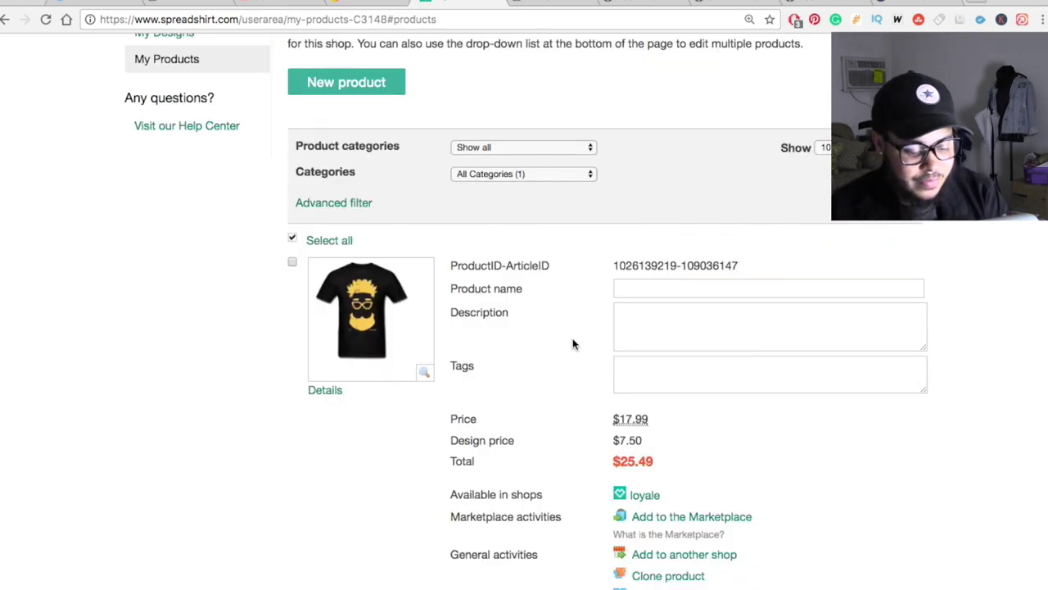
left_click(672, 288)
type("Educated")
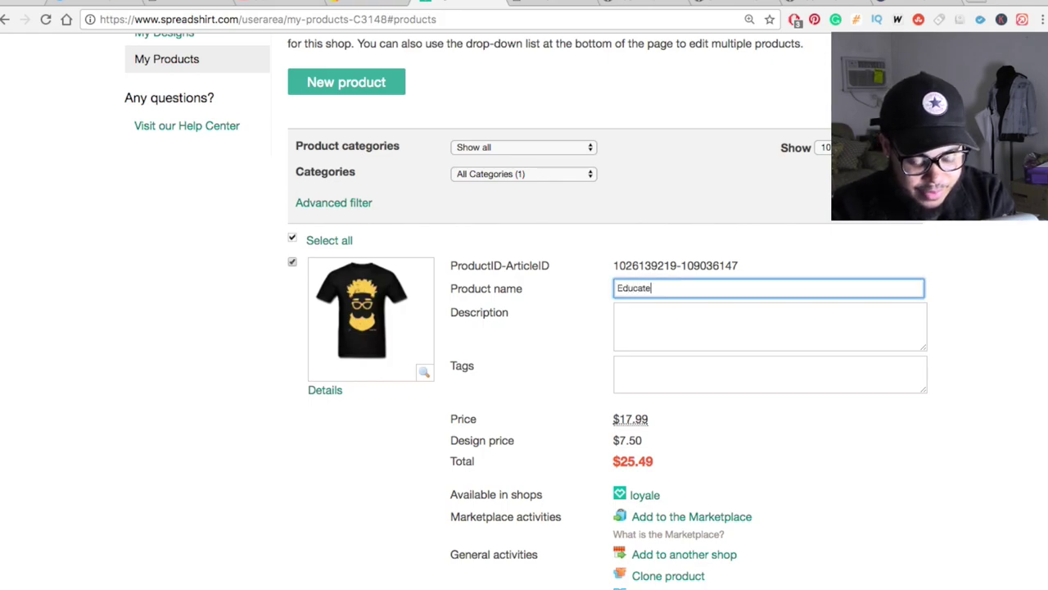
key("Tab")
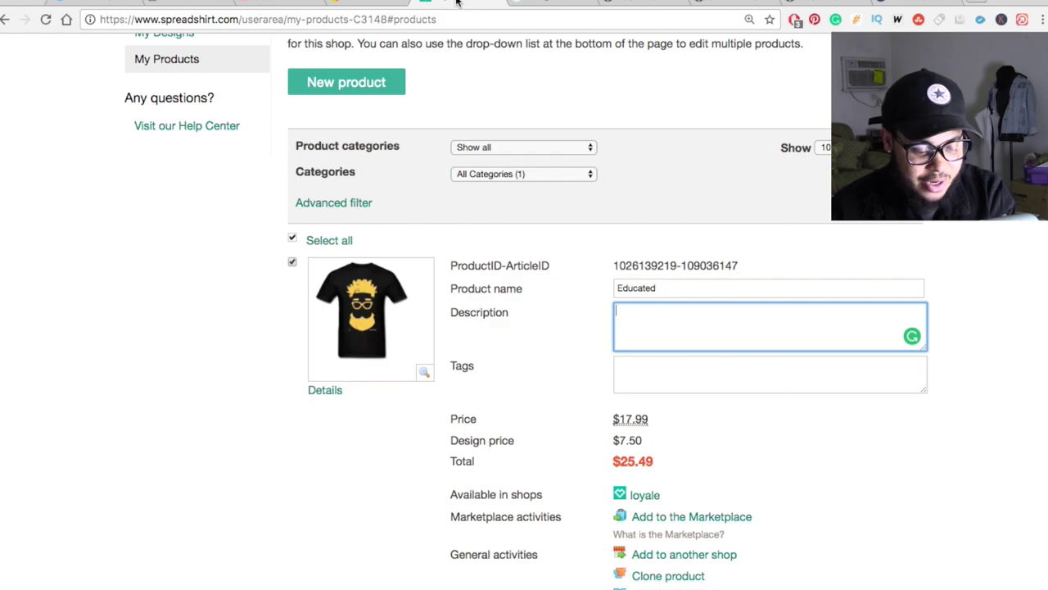
- Search Google for "educated" and examine the keyword's monthly volume, CPC and competition
left_click(541, 6)
type("educated")
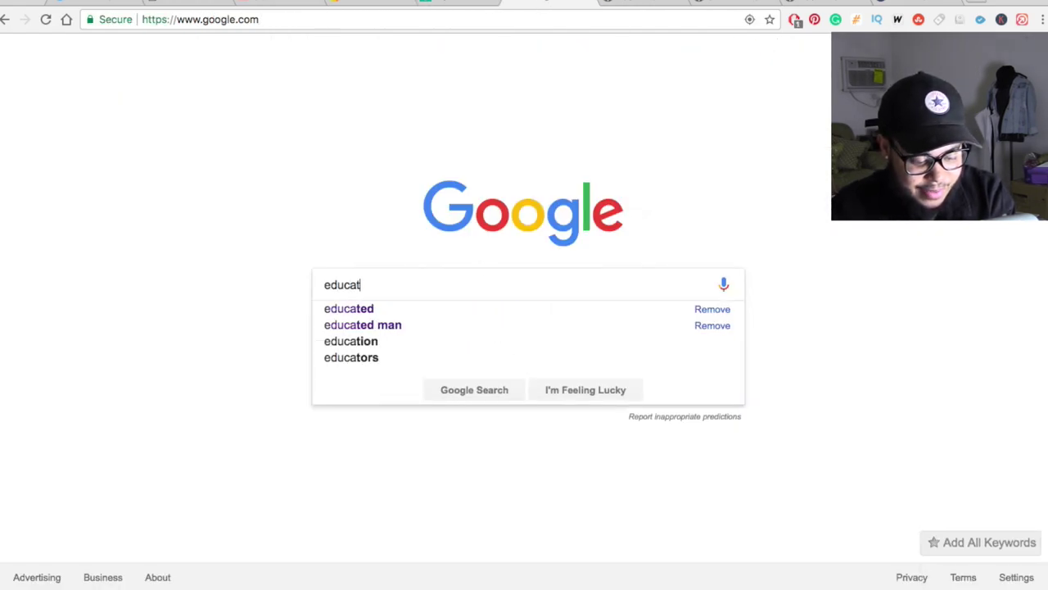
key("Return")
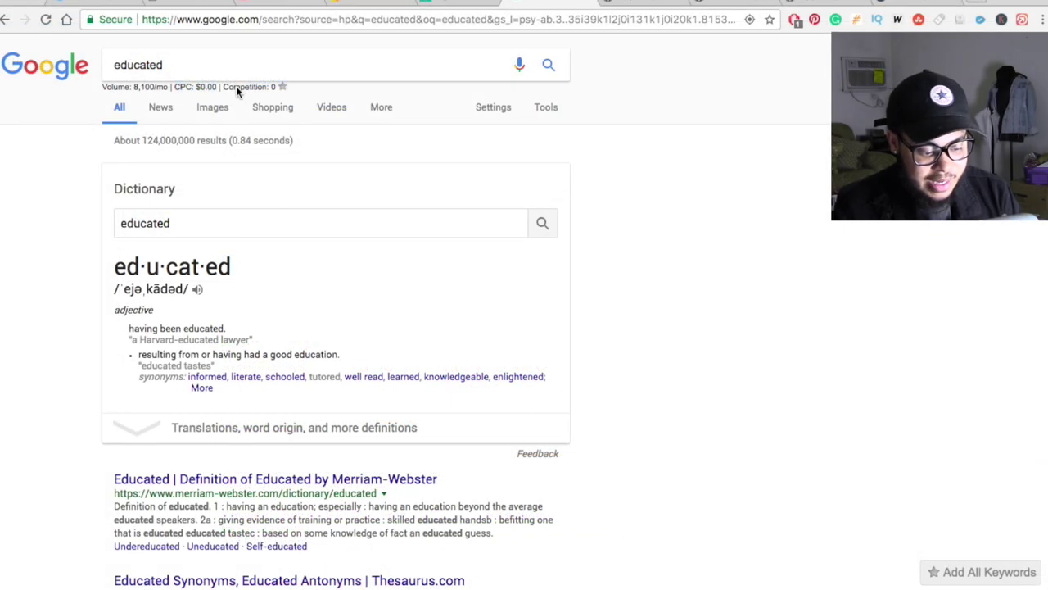
left_click_drag(236, 86, 271, 88)
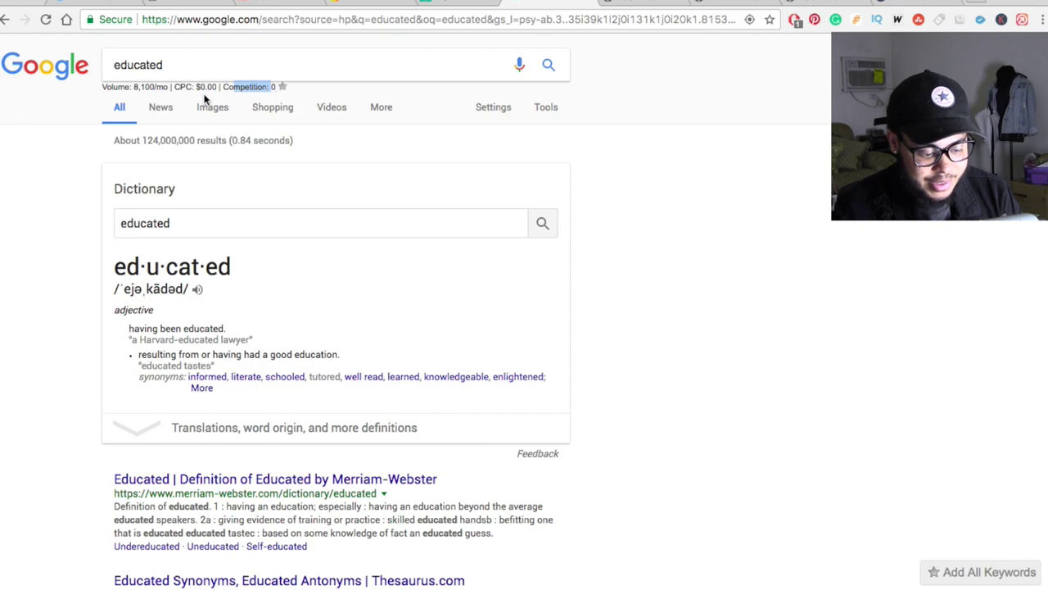
left_click_drag(175, 87, 219, 86)
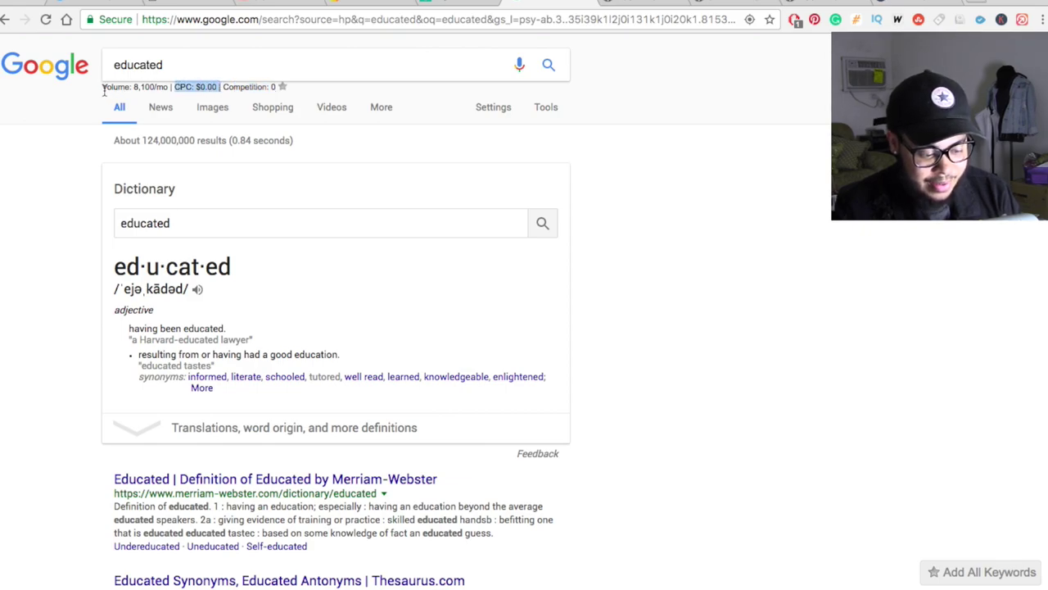
left_click_drag(103, 87, 141, 88)
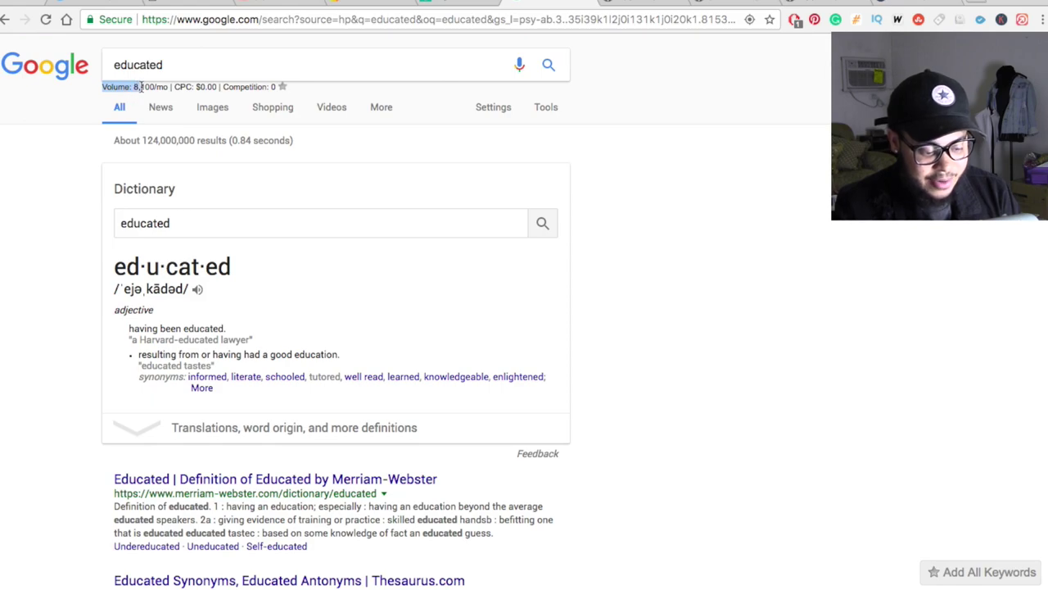
- Examine the searches related to "educated" with their monthly volumes, and return to the Spreadshirt product listing
scroll(669, 227, "down", 1)
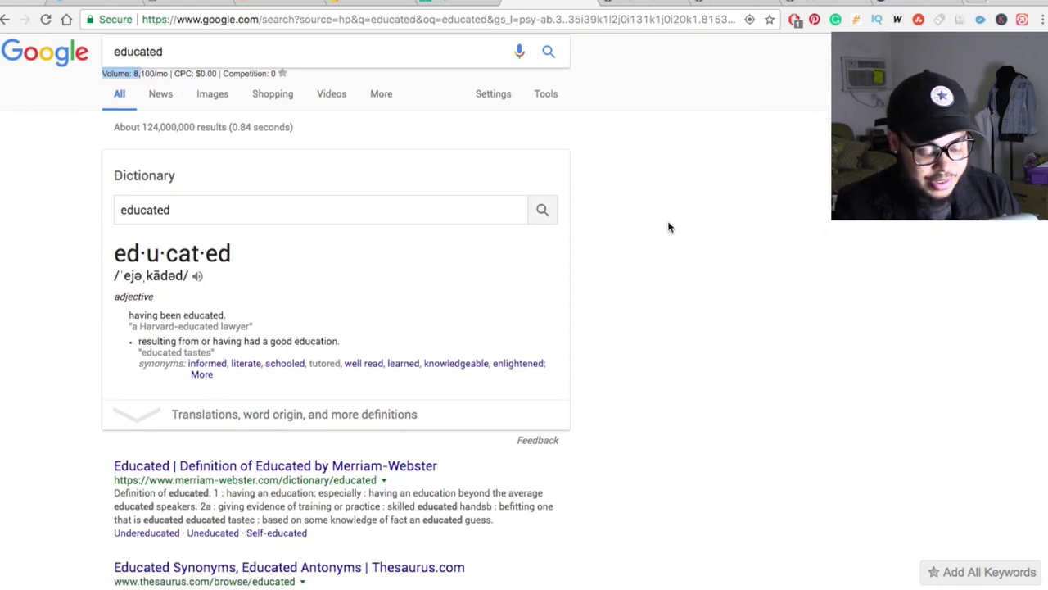
scroll(669, 227, "down", 12)
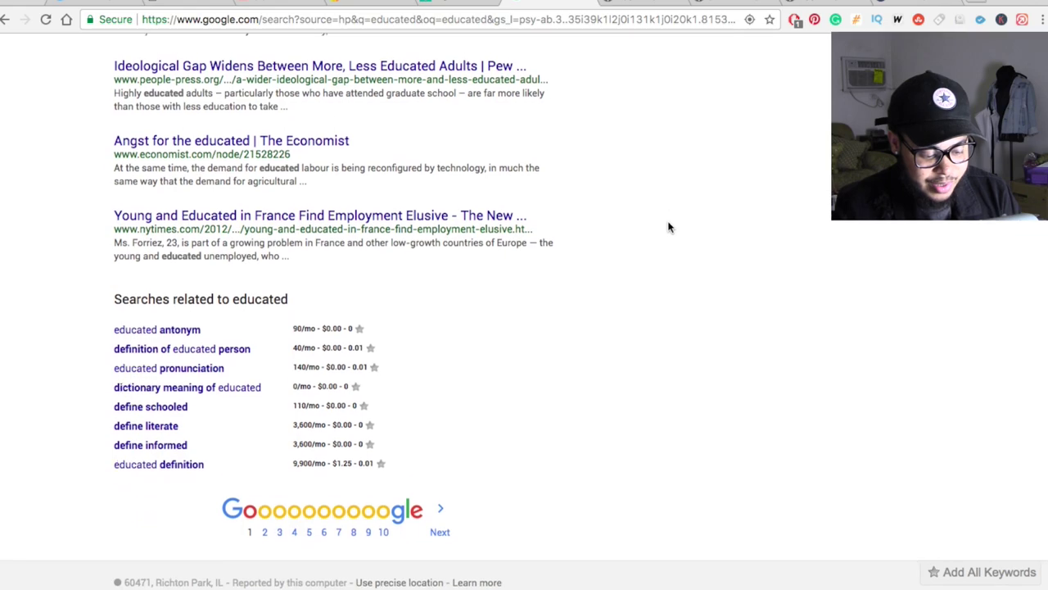
scroll(669, 227, "down", 3)
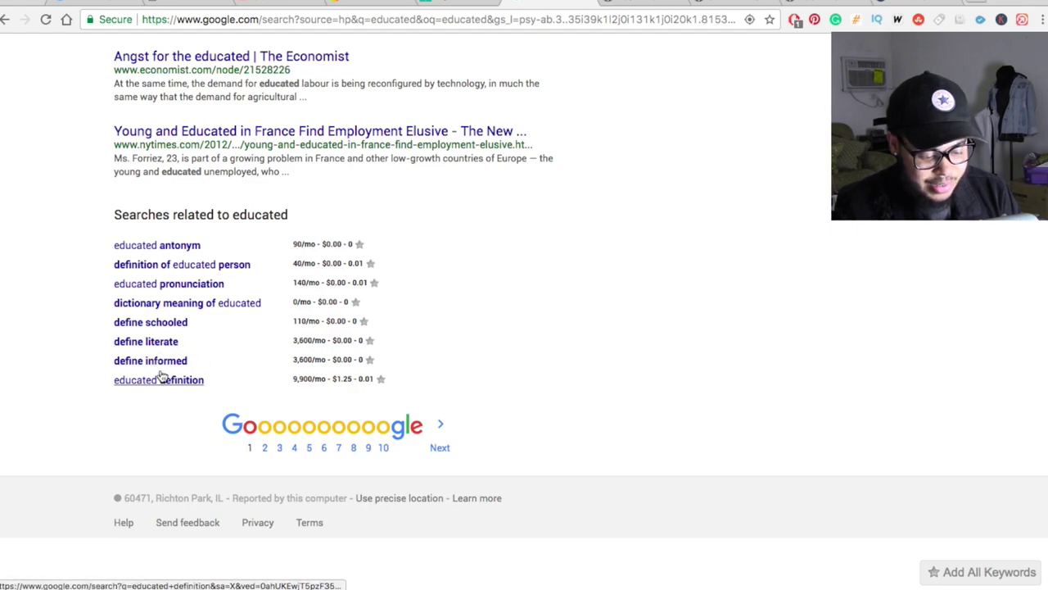
key("ctrl+shift+Tab")
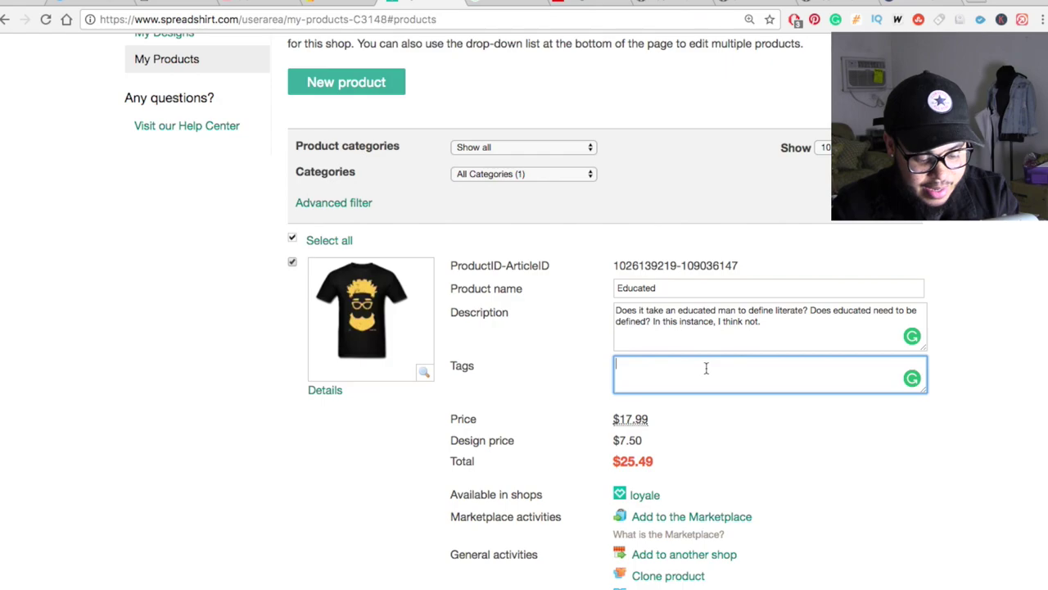